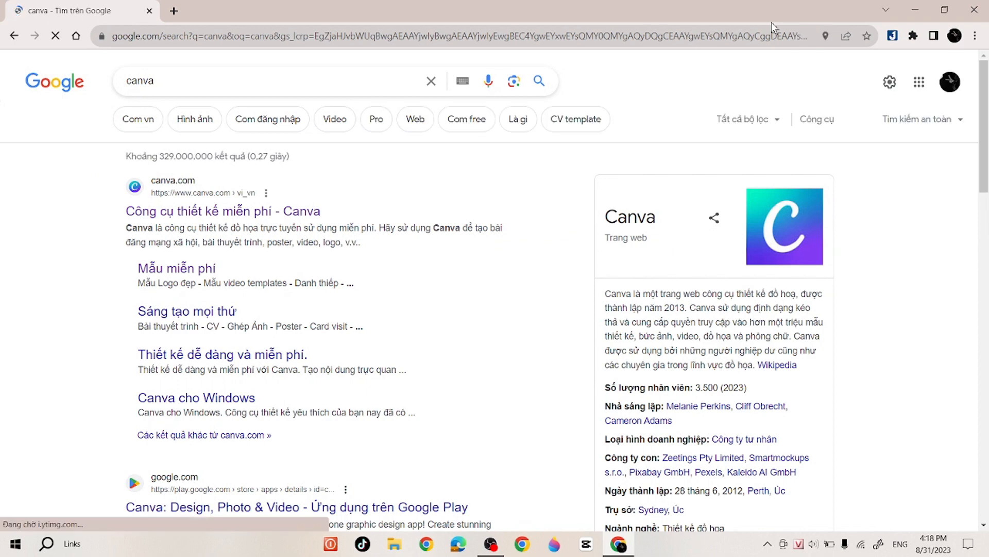
# Open the Canva website from the search results and dismiss the translation prompt
pyautogui.click(311, 213)
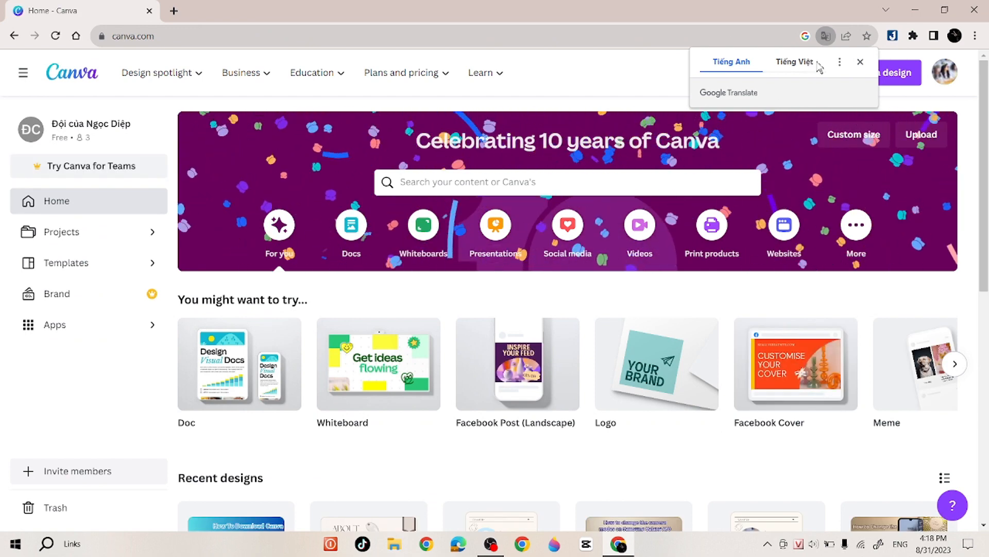
pyautogui.click(861, 62)
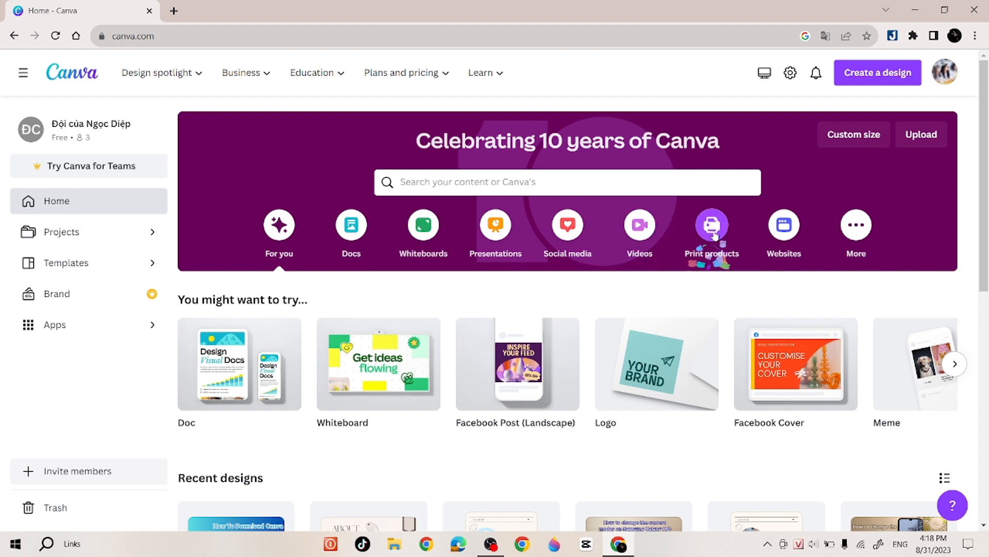
# Browse the design types offered under the More category, from infographics to phone wallpapers and back
pyautogui.click(858, 232)
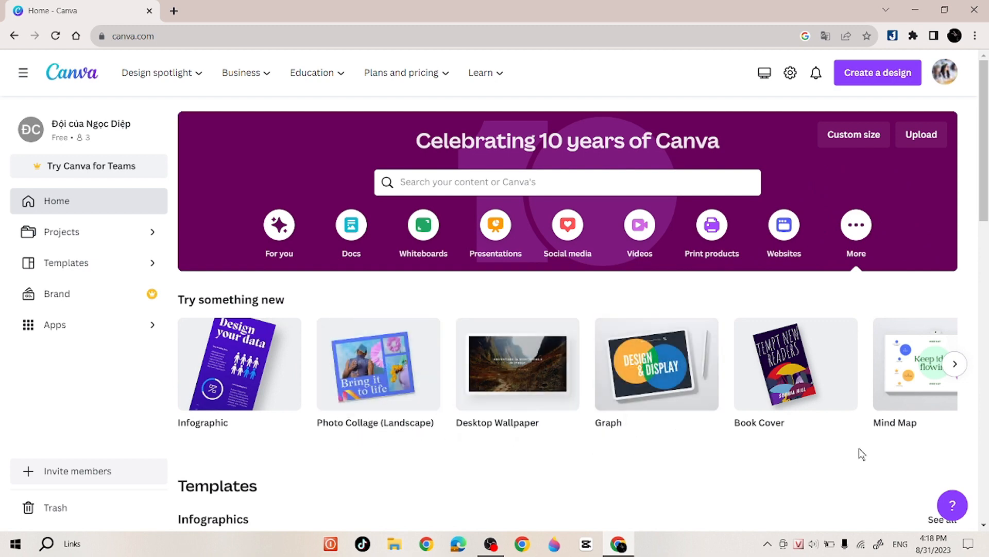
pyautogui.click(956, 364)
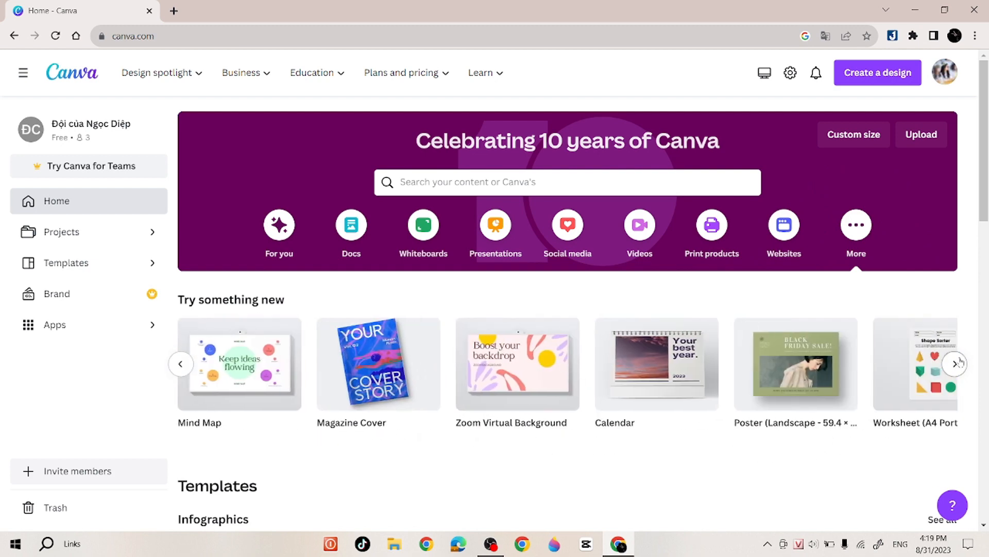
pyautogui.click(956, 364)
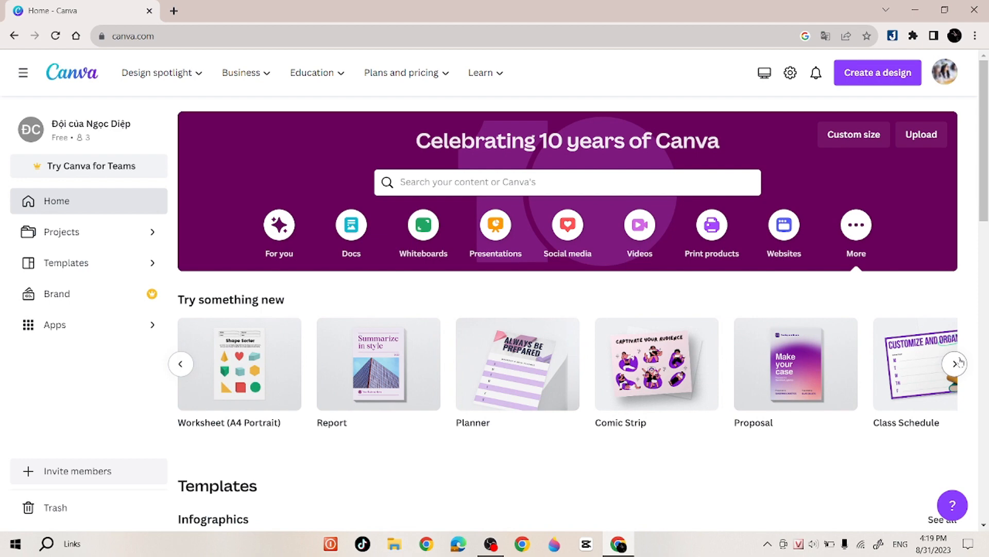
pyautogui.click(956, 364)
pyautogui.click(957, 364)
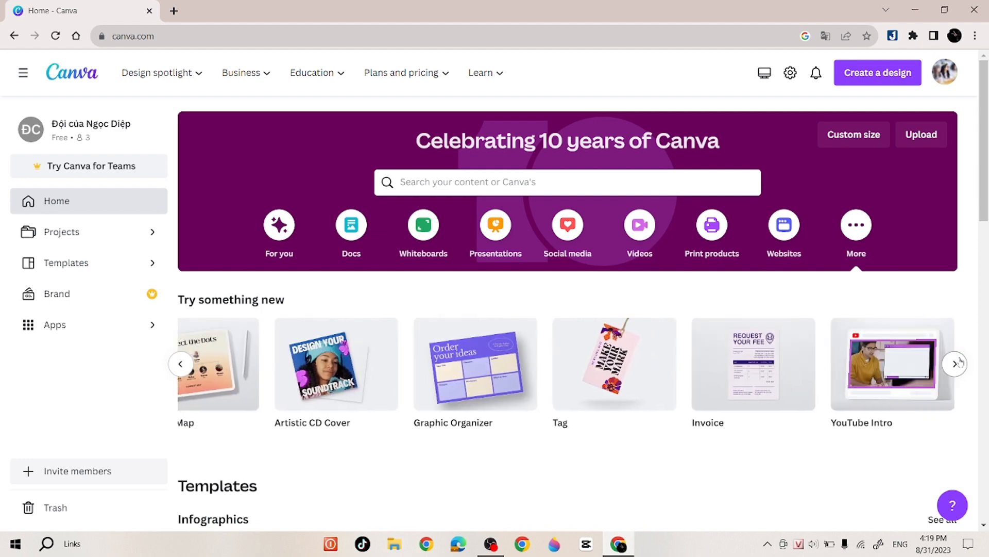
pyautogui.click(956, 364)
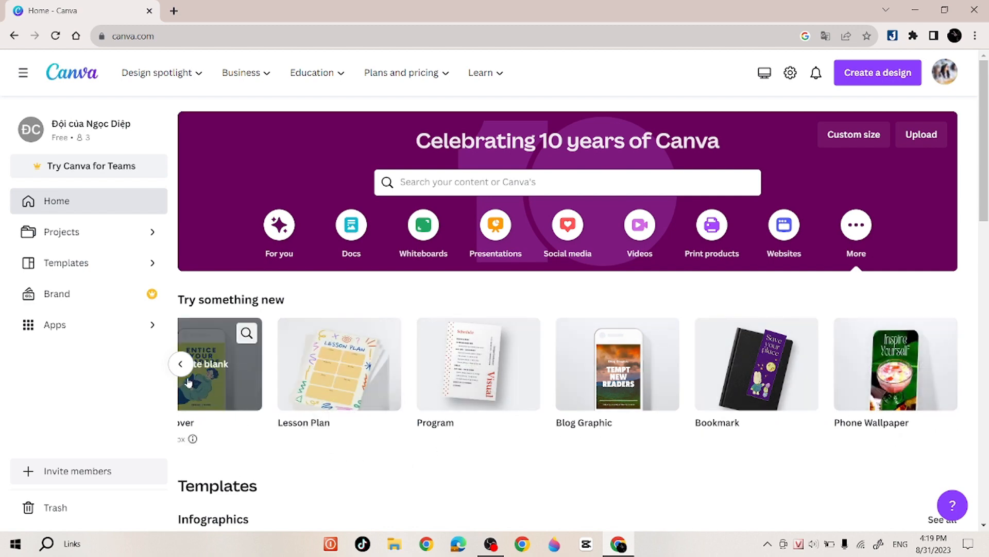
pyautogui.click(178, 364)
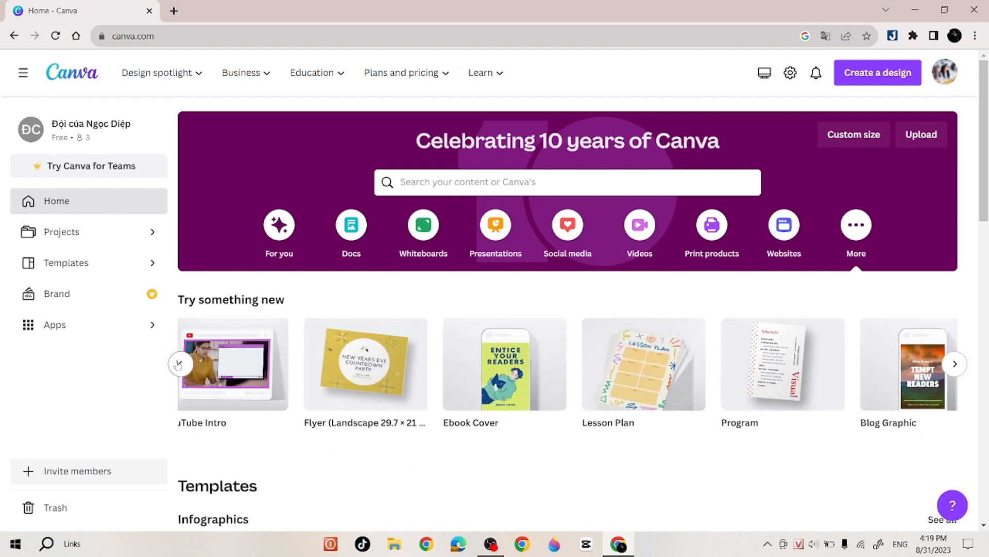
pyautogui.click(179, 363)
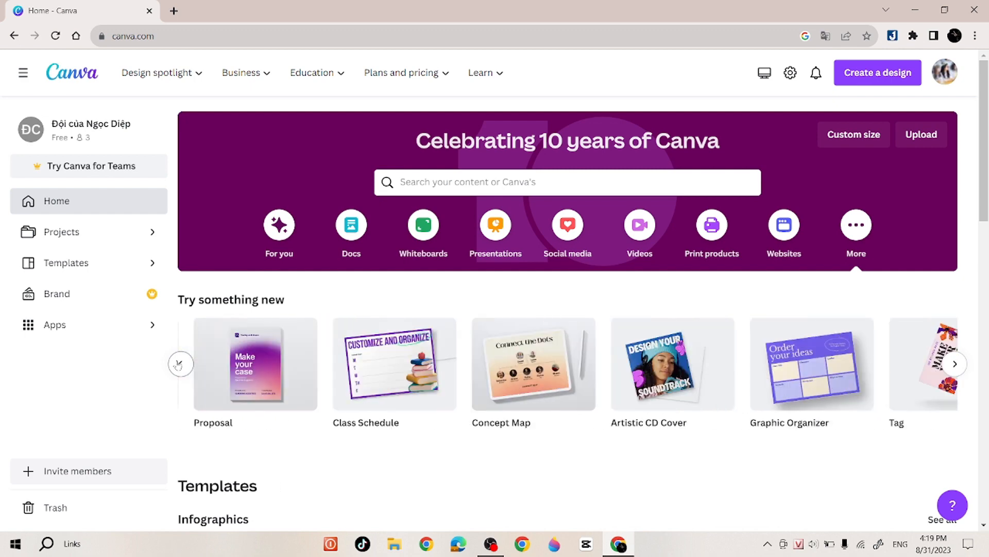
pyautogui.click(178, 364)
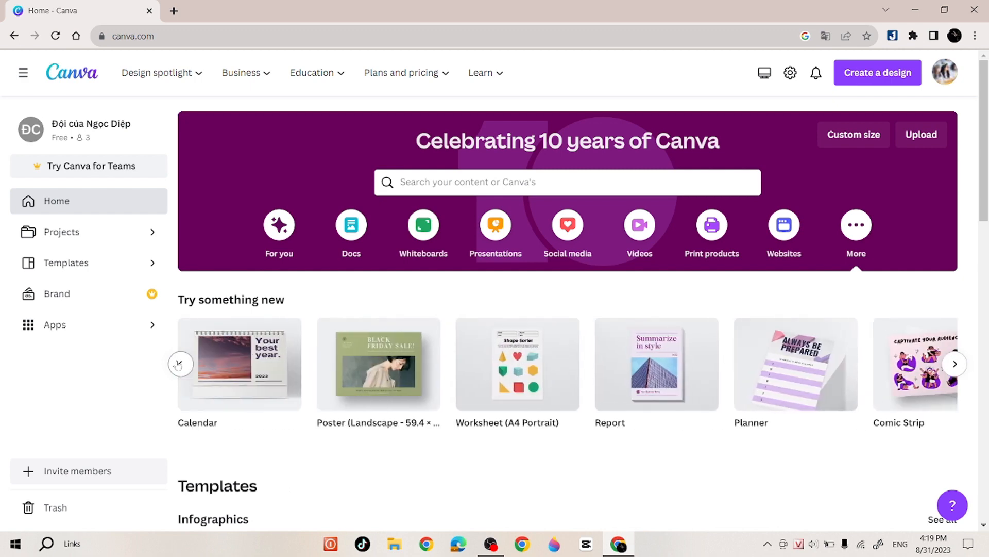
pyautogui.click(179, 363)
pyautogui.click(179, 364)
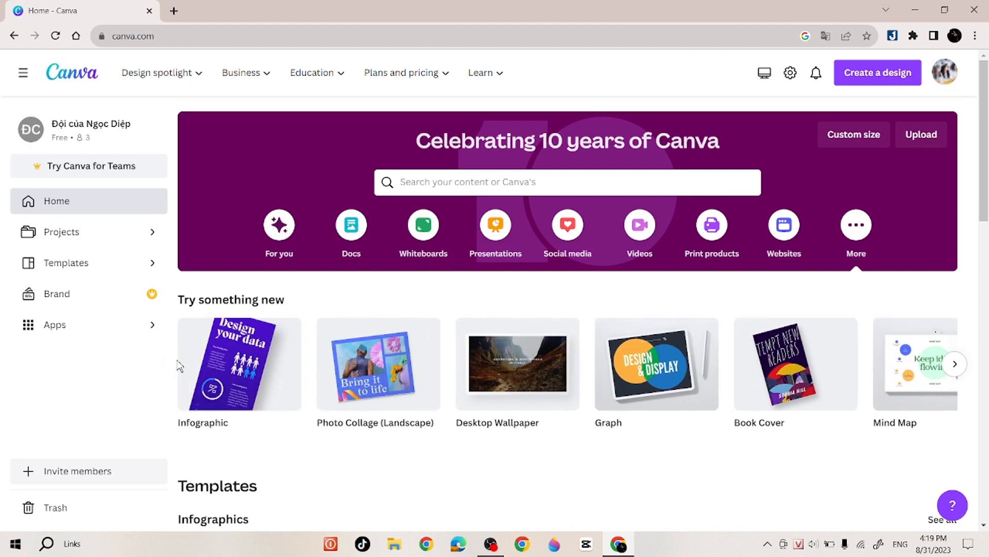
# Search for "logo" and look through the Logo template category
pyautogui.click(503, 183)
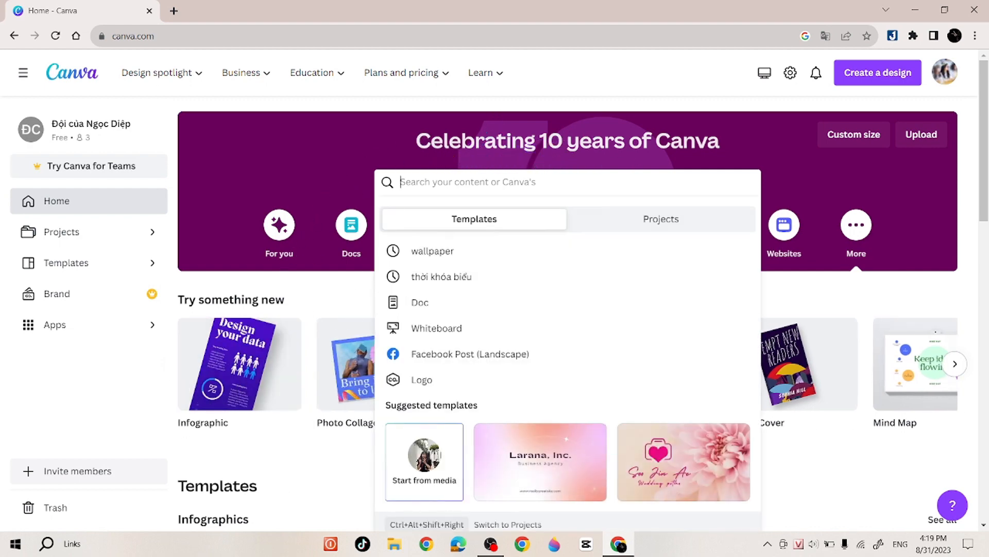
pyautogui.write('logo')
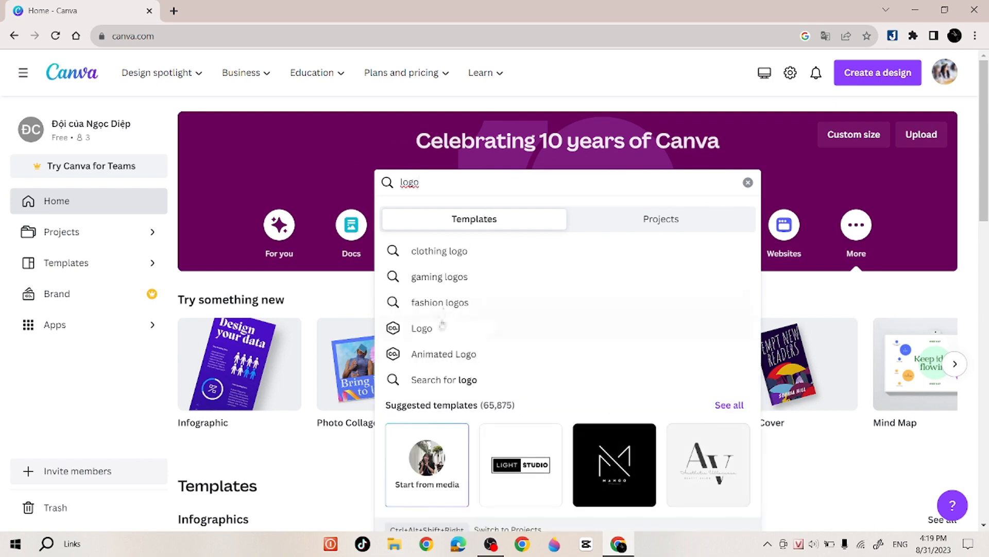
pyautogui.click(493, 335)
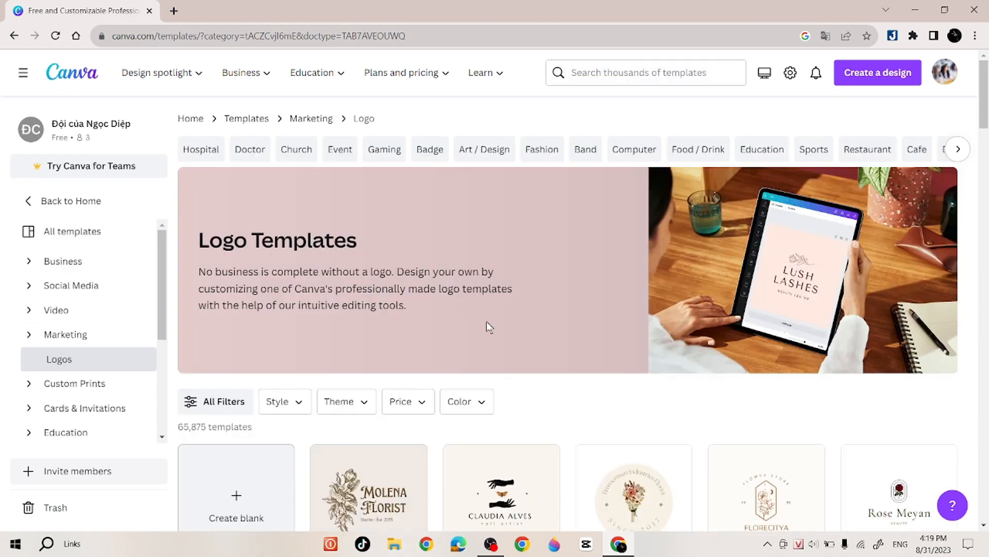
pyautogui.scroll(-5, 623, 355)
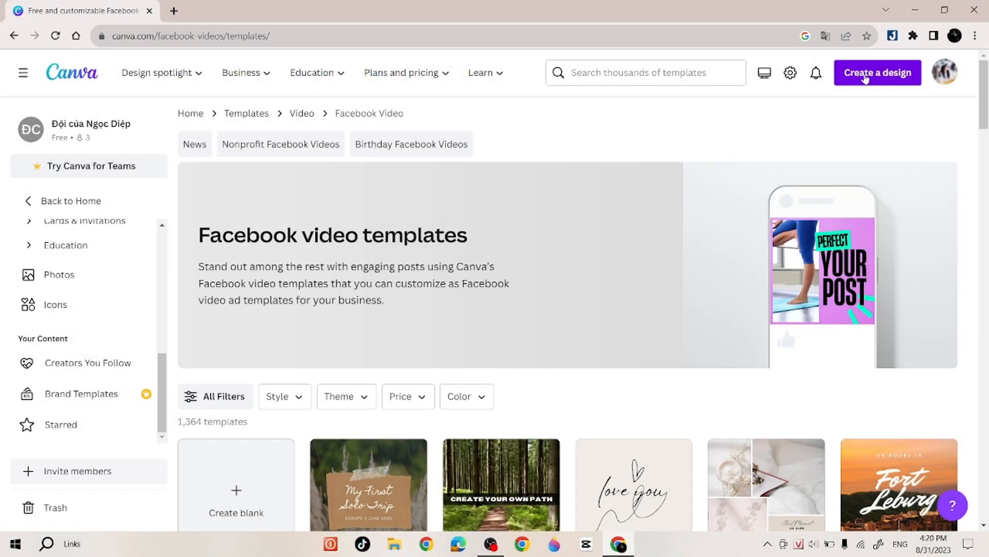
# Create a new blank design with a custom size of 3000 × 4000 px
pyautogui.click(865, 78)
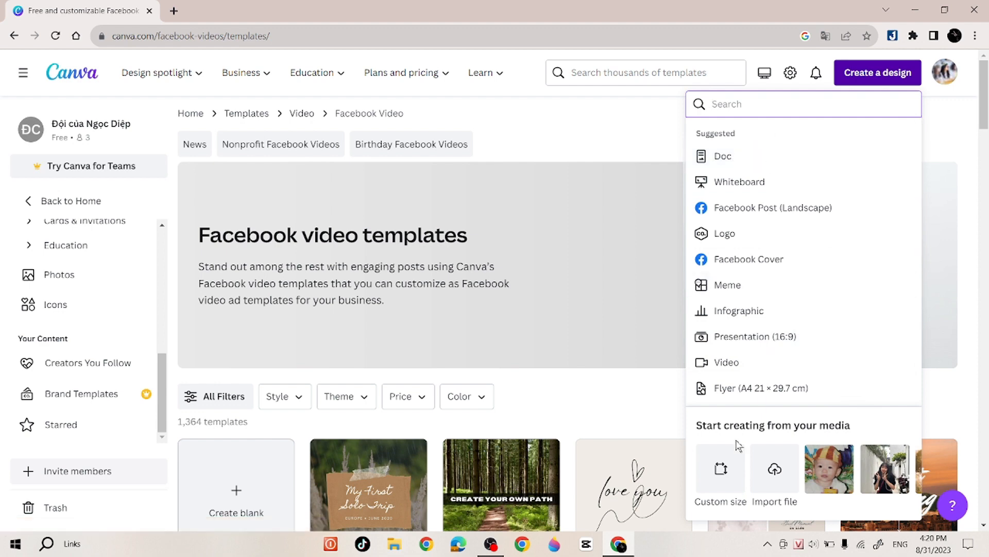
pyautogui.click(721, 481)
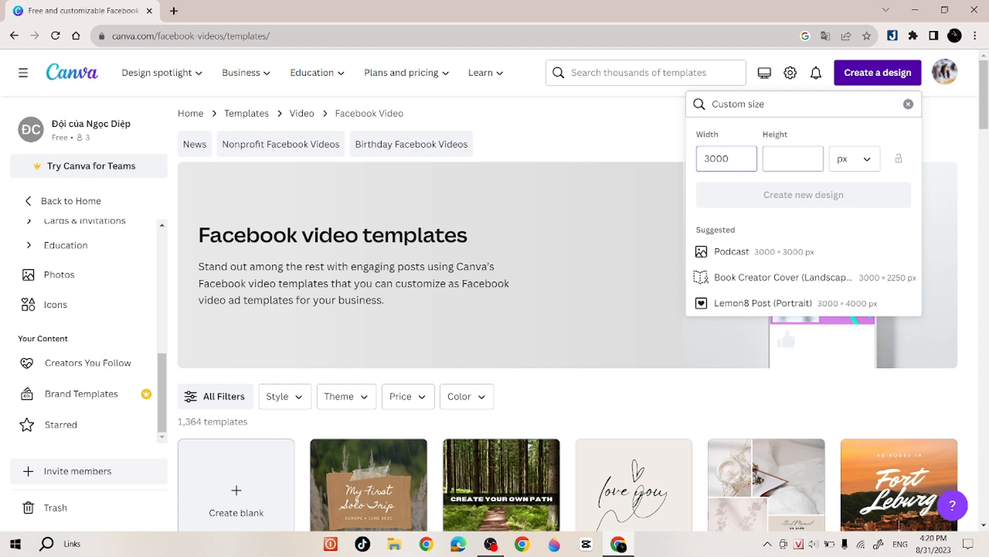
pyautogui.write('4000')
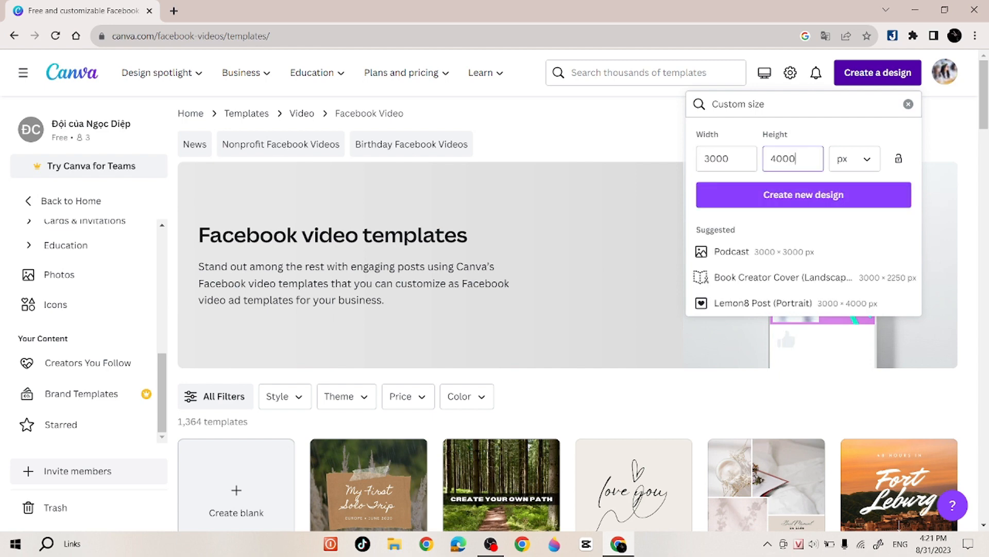
pyautogui.press('Return')
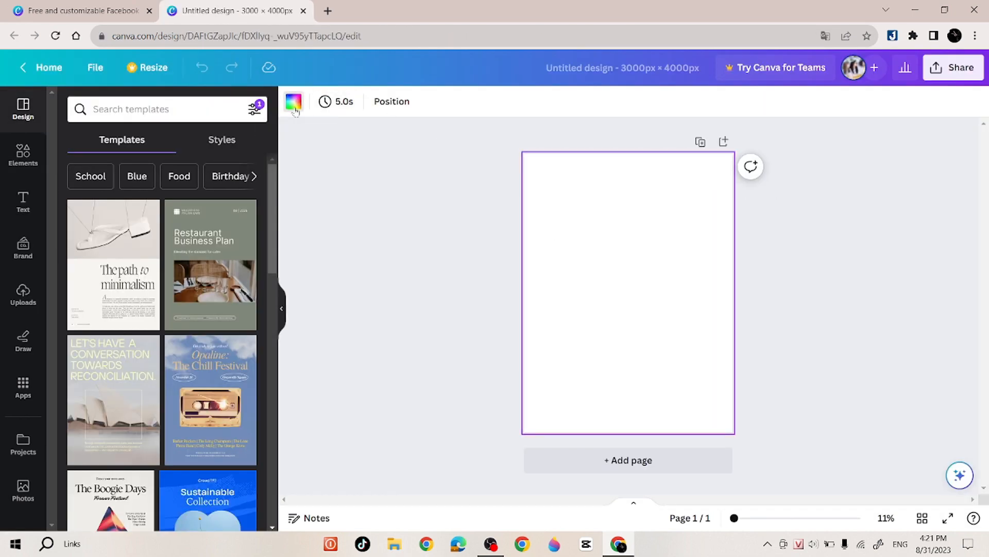
# Fill the page background with the linear gradient from #5de0e6 to #004aad
pyautogui.click(293, 103)
pyautogui.scroll(-2, 133, 401)
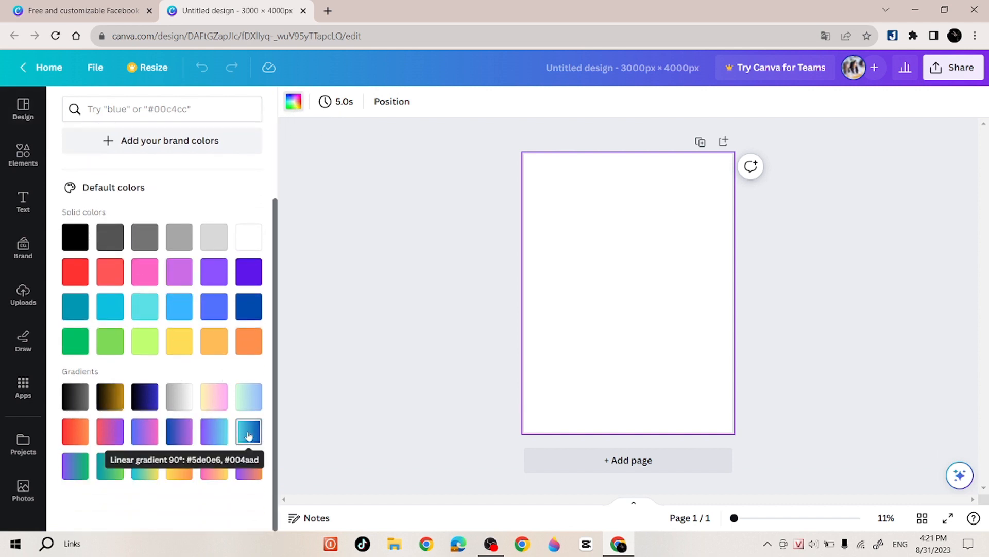
pyautogui.click(244, 436)
# Add the round Canva logo from the recently used elements, shrink it and place it in the page's upper-left corner
pyautogui.click(23, 155)
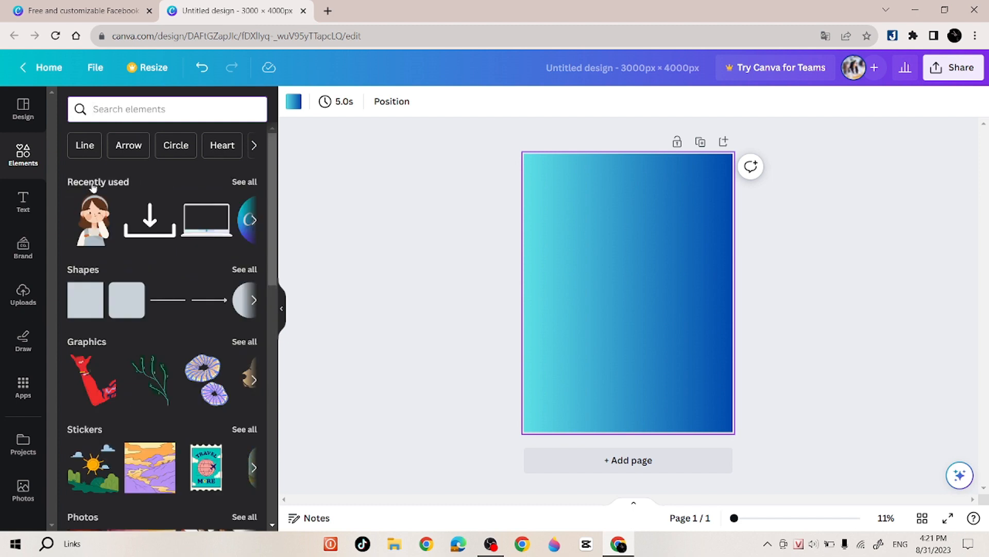
pyautogui.click(237, 180)
pyautogui.click(97, 227)
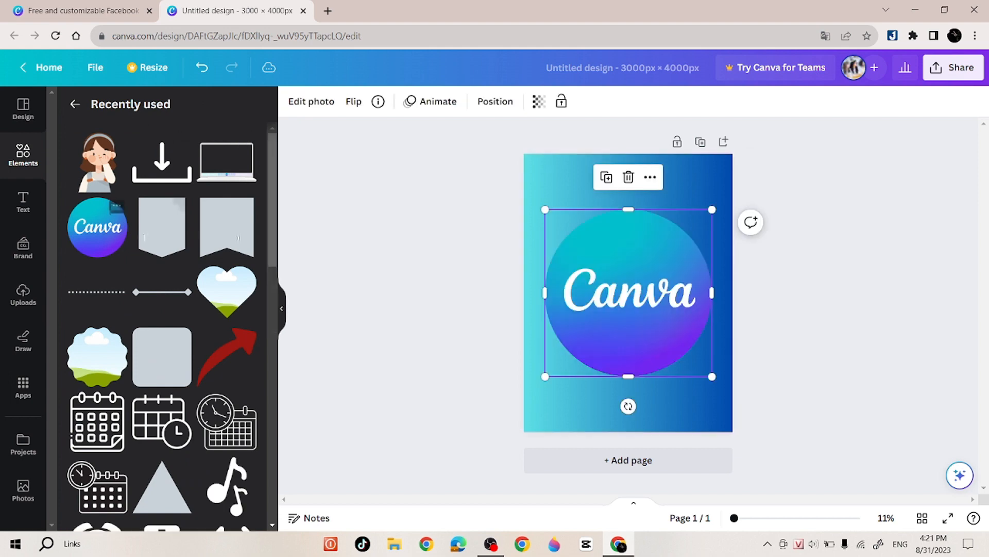
pyautogui.moveTo(710, 378); pyautogui.dragTo(612, 272)
pyautogui.moveTo(579, 242); pyautogui.dragTo(569, 203)
pyautogui.click(371, 238)
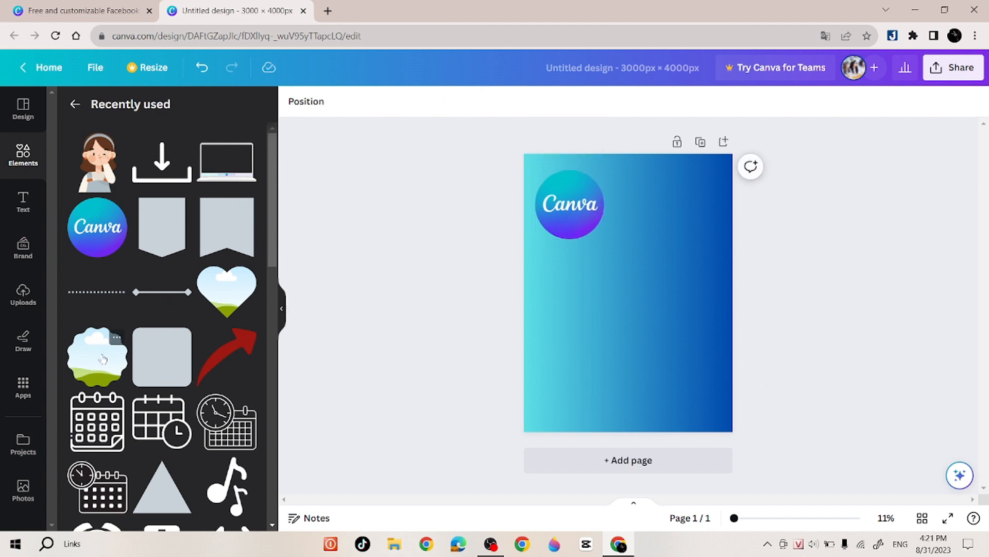
# Add a heart from the basic shapes to the middle of the page
pyautogui.click(66, 101)
pyautogui.scroll(-3, 227, 284)
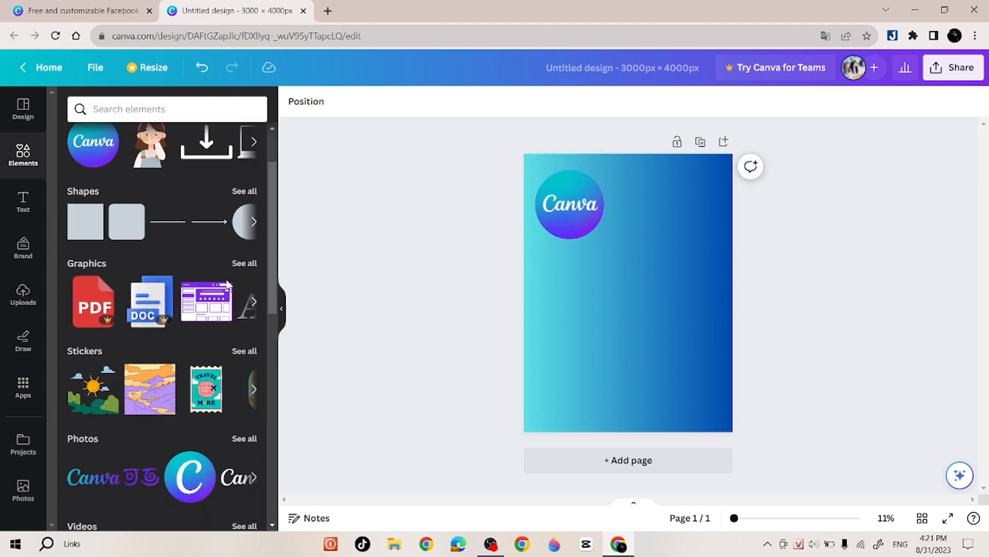
pyautogui.click(244, 141)
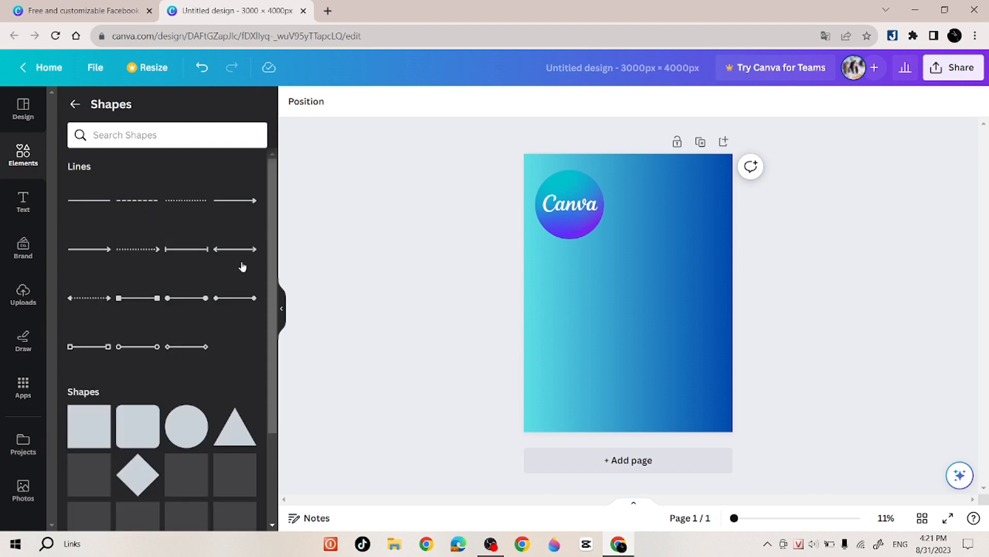
pyautogui.scroll(-10, 250, 355)
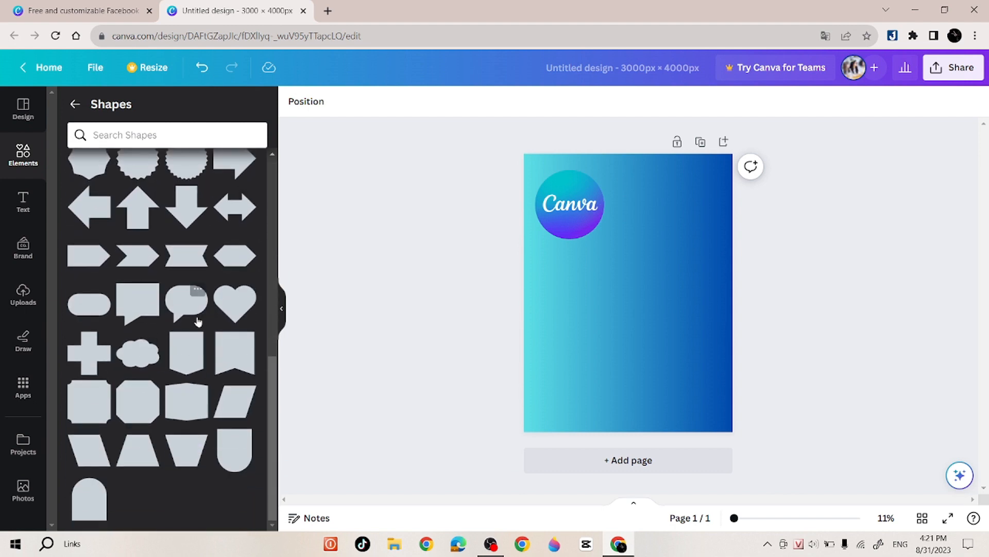
pyautogui.click(237, 327)
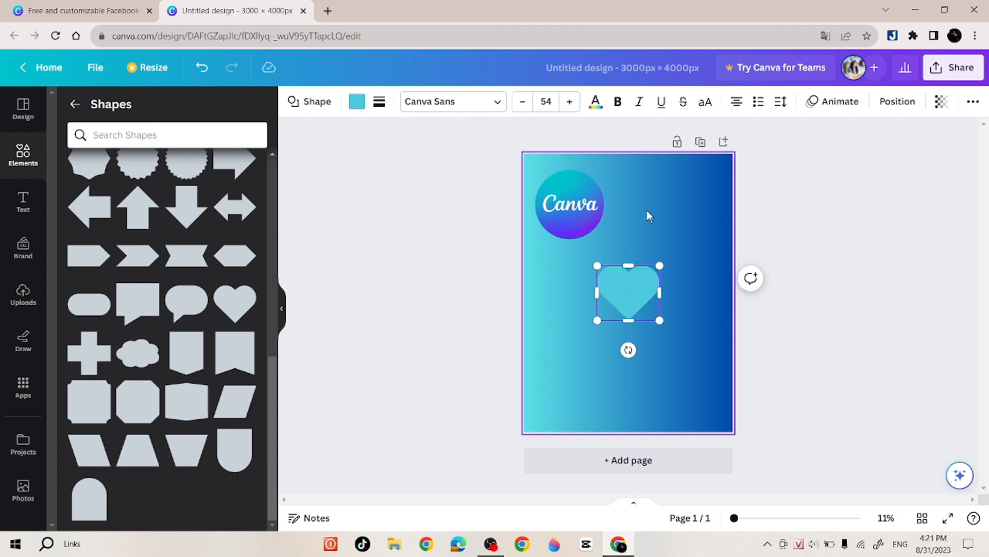
# Write "hi huys" inside the heart and set its font size to 120
pyautogui.write('hi huys')
pyautogui.click(546, 101)
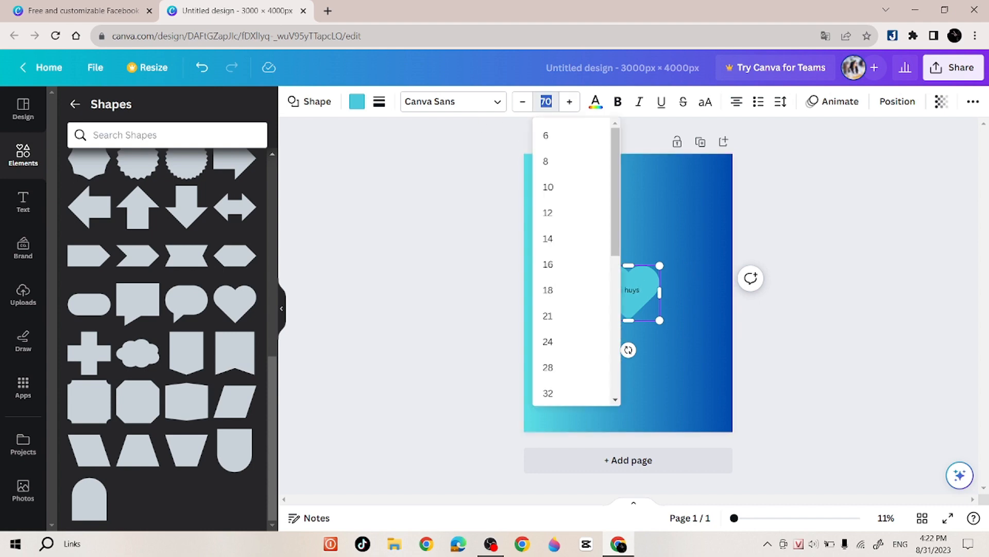
pyautogui.scroll(-5, 582, 237)
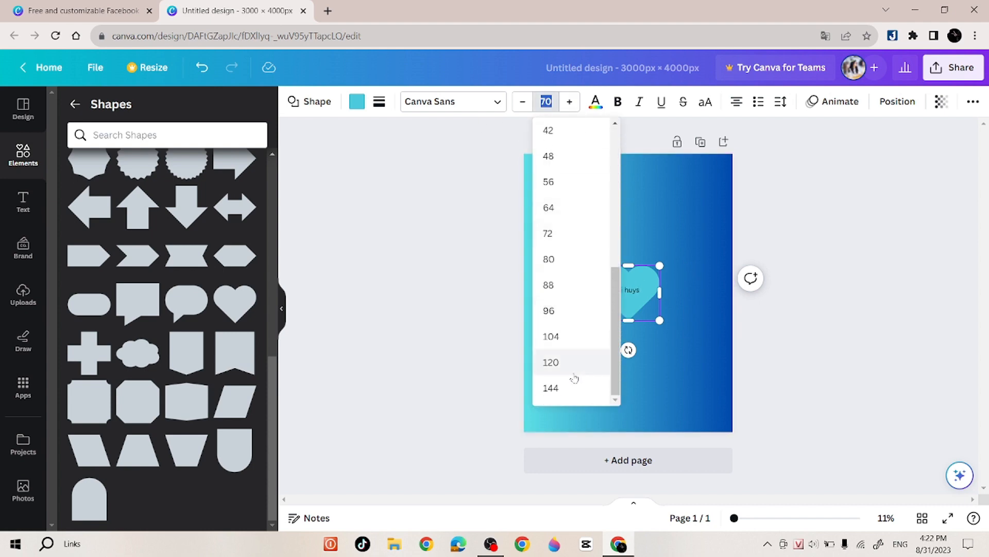
pyautogui.click(569, 363)
pyautogui.click(438, 191)
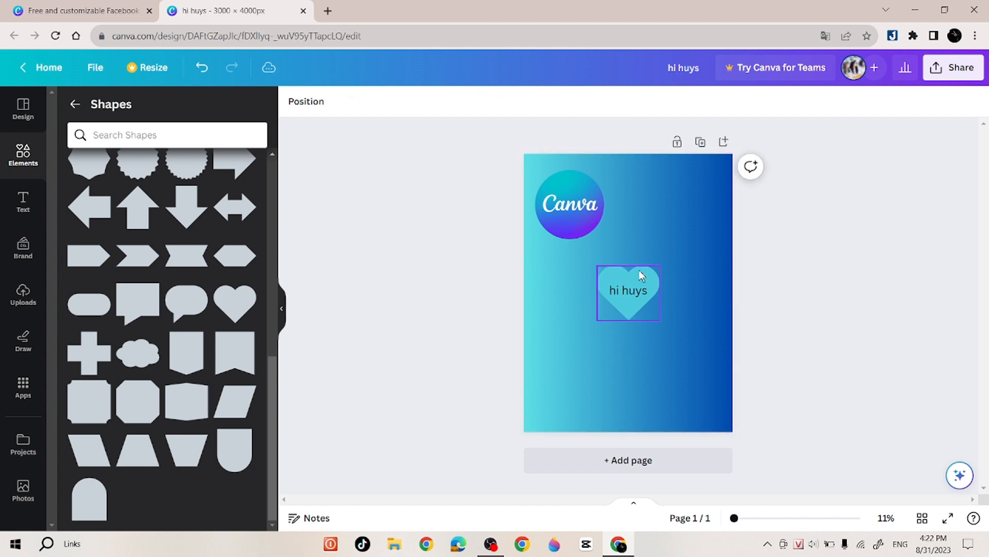
# Recolor the heart with the default blue-to-pink gradient
pyautogui.click(638, 279)
pyautogui.click(357, 101)
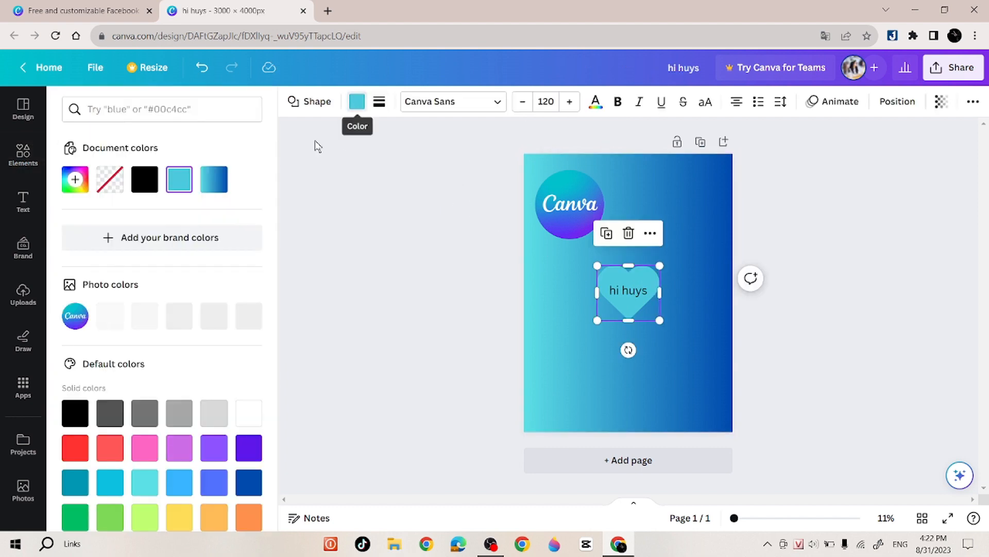
pyautogui.click(207, 187)
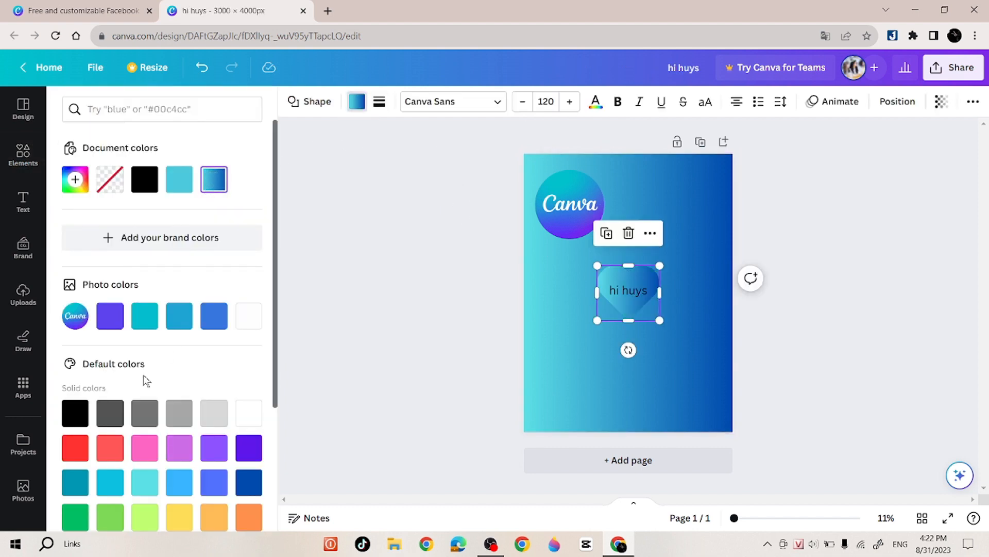
pyautogui.scroll(-3, 146, 379)
pyautogui.click(146, 431)
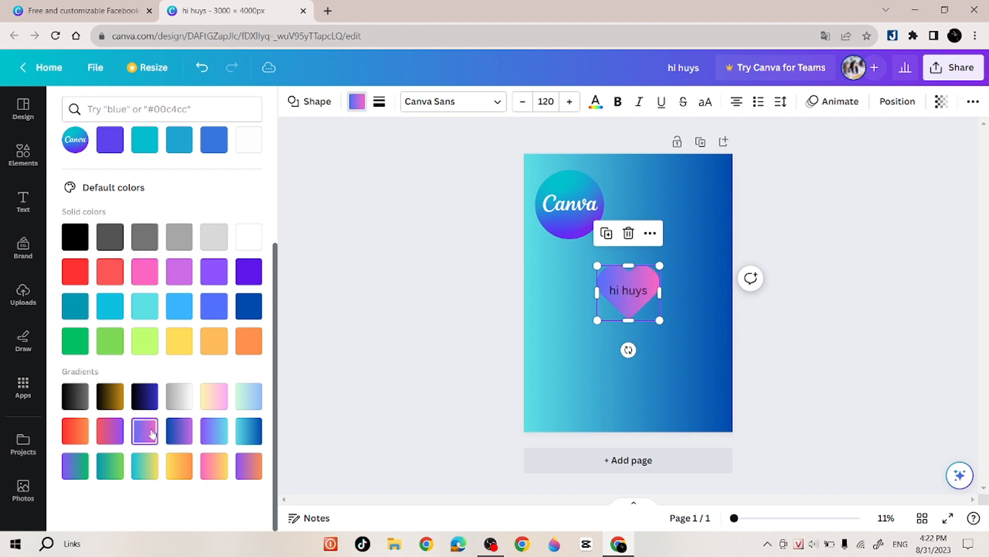
pyautogui.press('Escape')
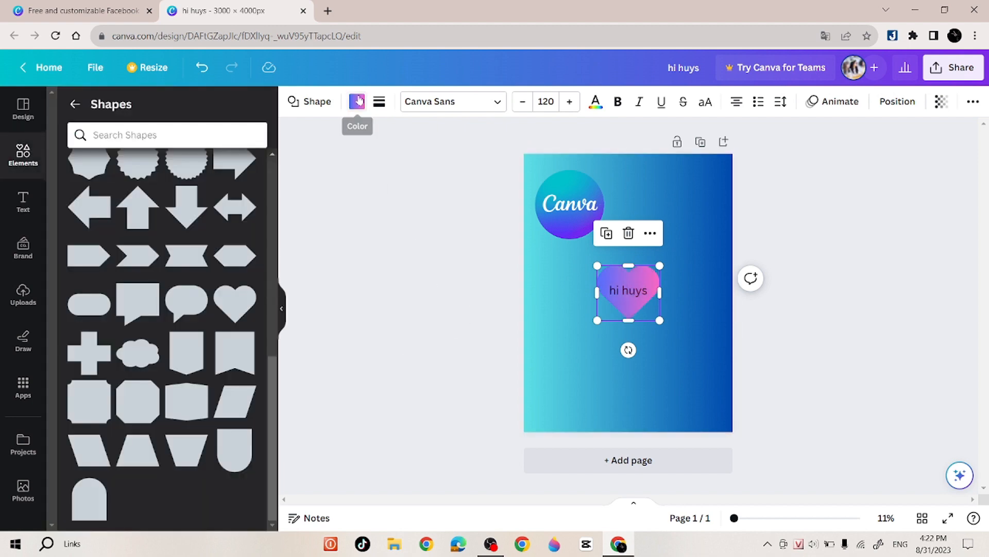
# Give the heart a solid border of weight 36 with corner rounding 26, and move it beside the Canva logo
pyautogui.click(379, 101)
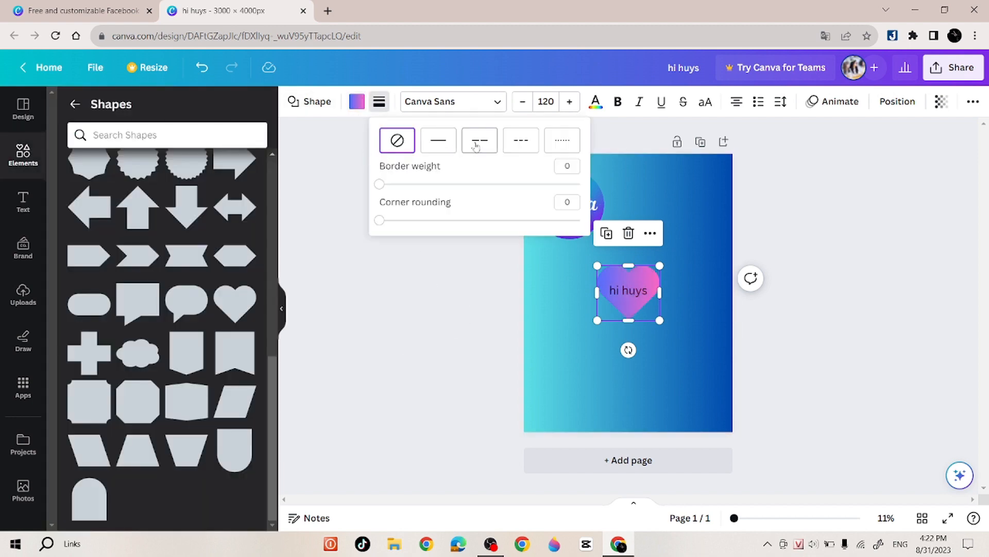
pyautogui.click(521, 144)
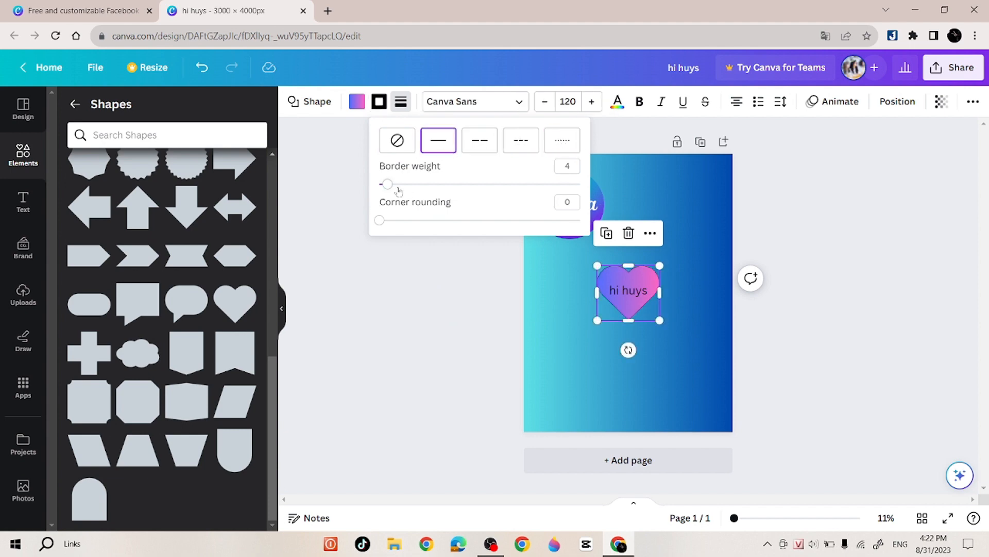
pyautogui.moveTo(394, 184); pyautogui.dragTo(452, 184)
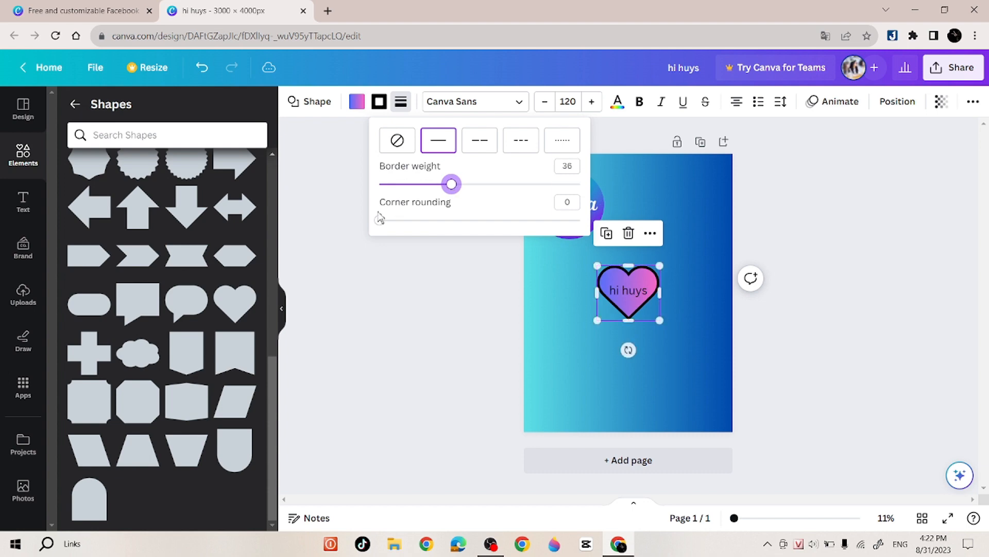
pyautogui.moveTo(382, 220); pyautogui.dragTo(458, 220)
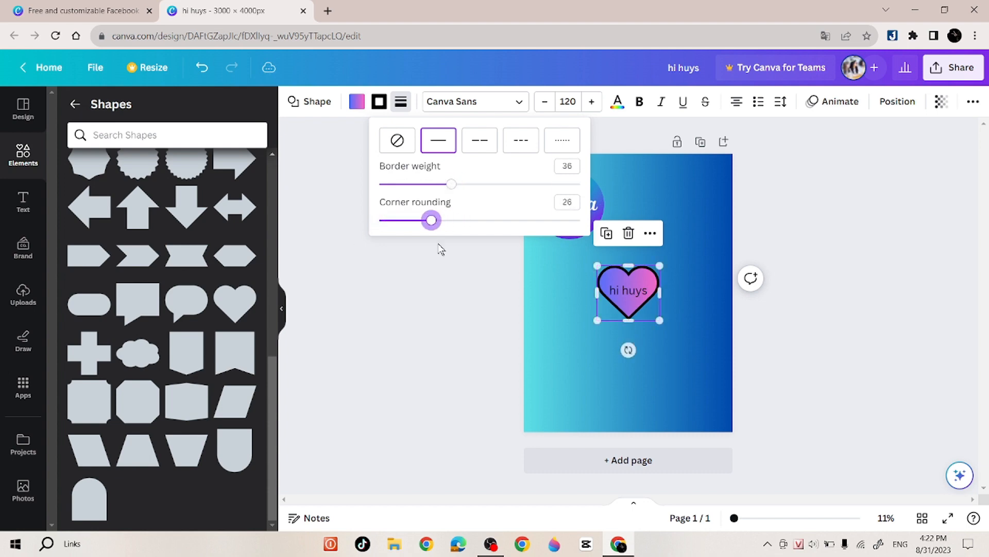
pyautogui.moveTo(630, 292); pyautogui.dragTo(648, 206)
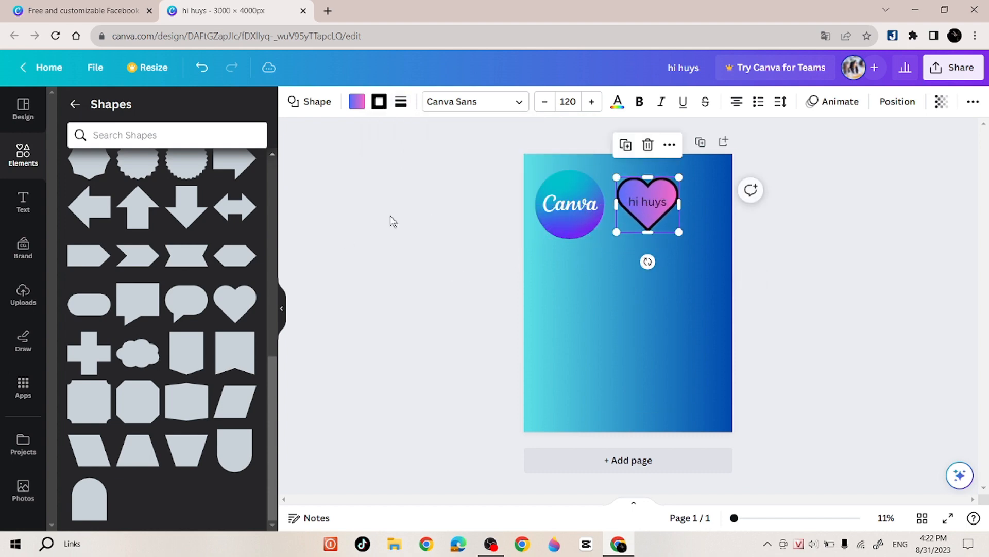
# Add the laptop frame from the Frames collection and place it below the Canva logo
pyautogui.click(77, 105)
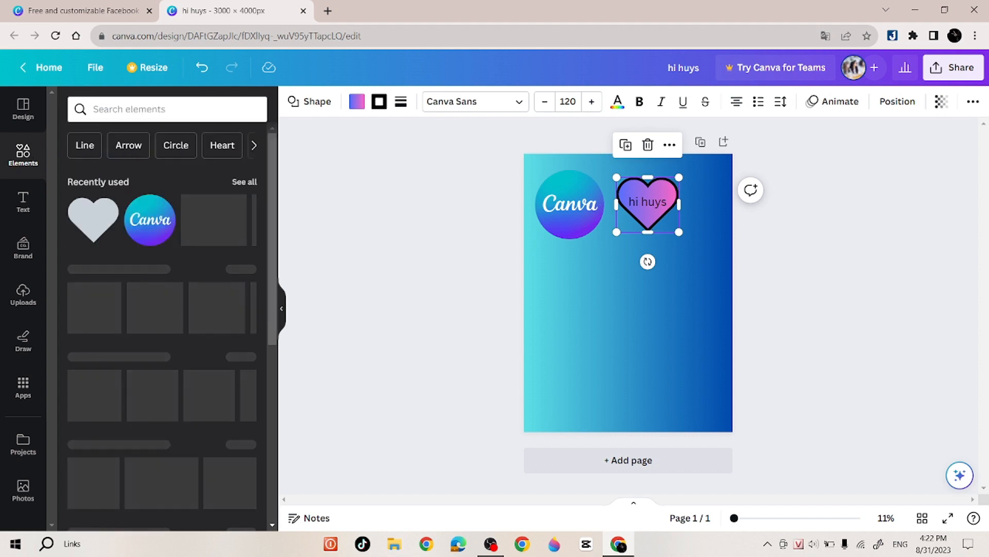
pyautogui.scroll(-4, 212, 338)
pyautogui.scroll(-3, 213, 340)
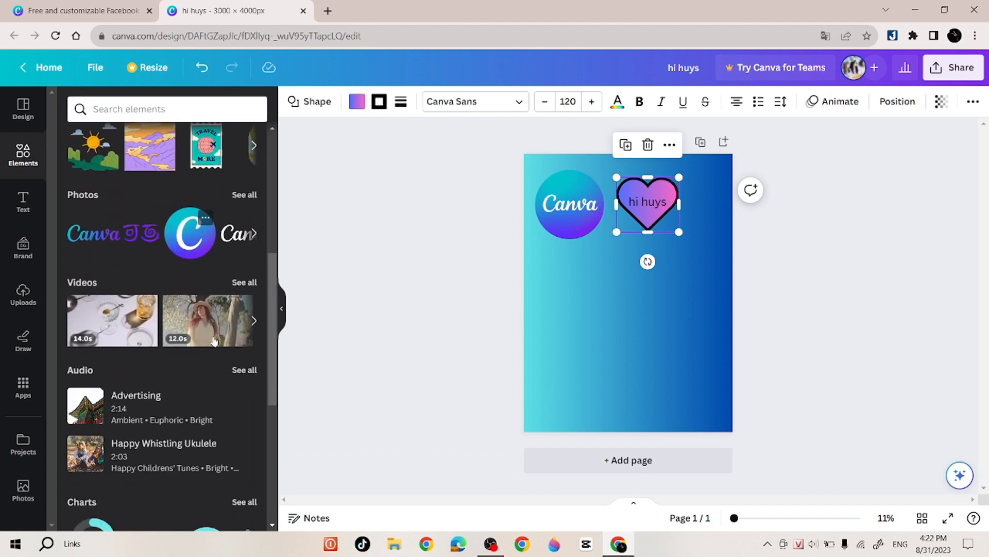
pyautogui.scroll(-3, 211, 334)
pyautogui.scroll(-5, 211, 332)
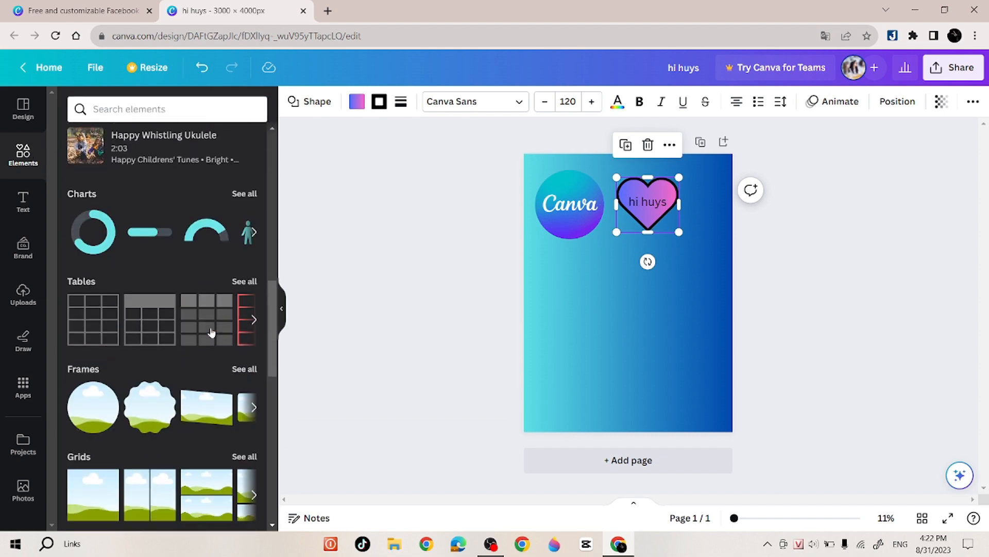
pyautogui.click(245, 240)
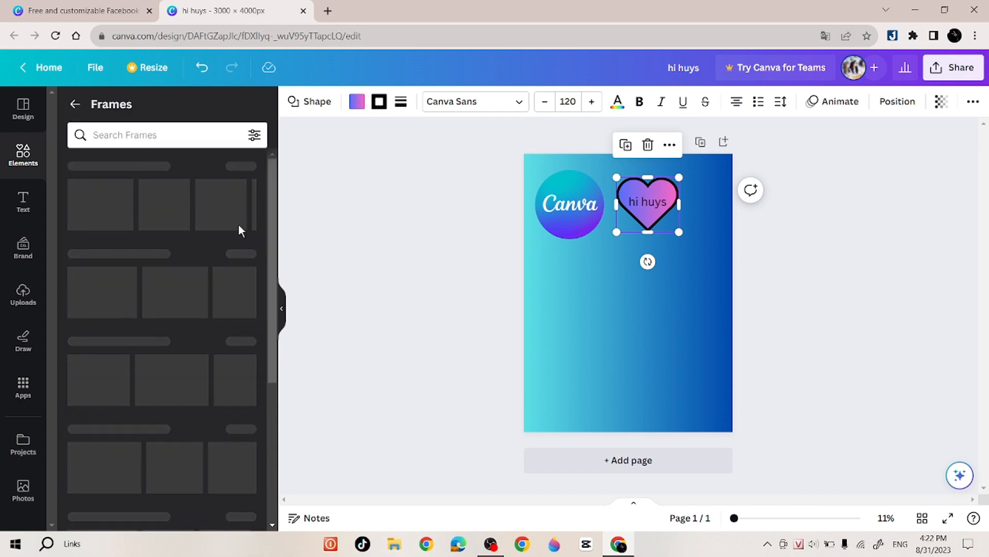
pyautogui.scroll(-5, 258, 313)
pyautogui.scroll(-3, 255, 319)
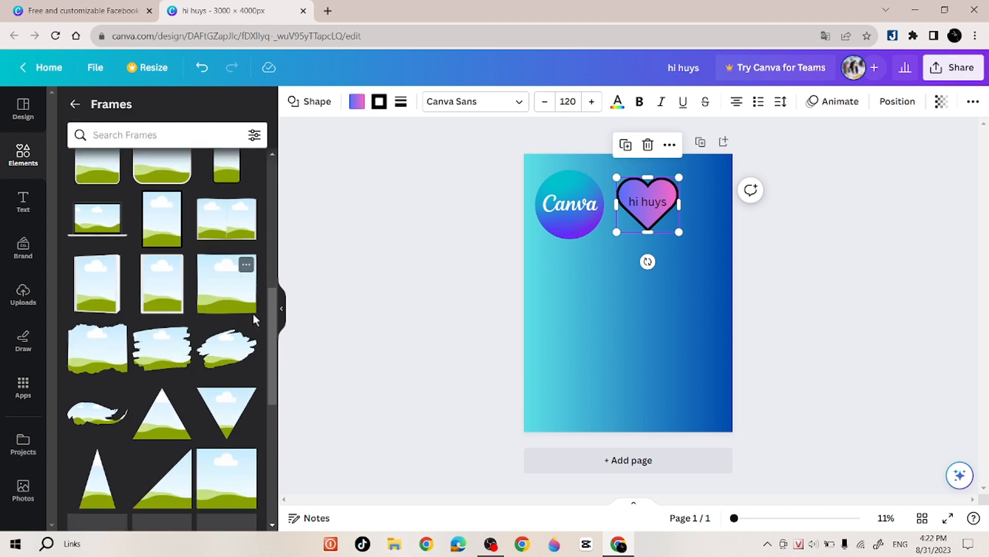
pyautogui.scroll(4, 255, 320)
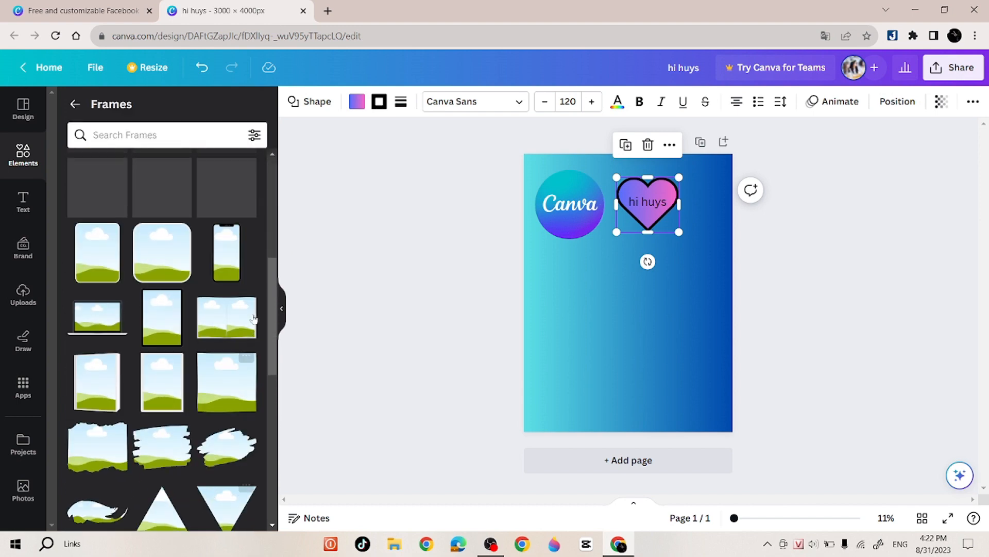
pyautogui.click(85, 327)
pyautogui.moveTo(635, 302); pyautogui.dragTo(595, 295)
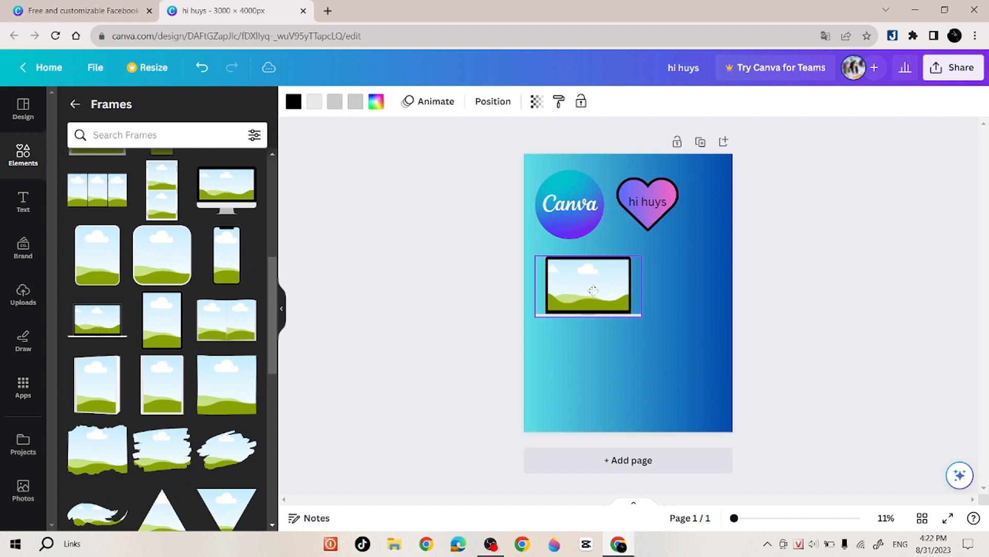
pyautogui.click(424, 293)
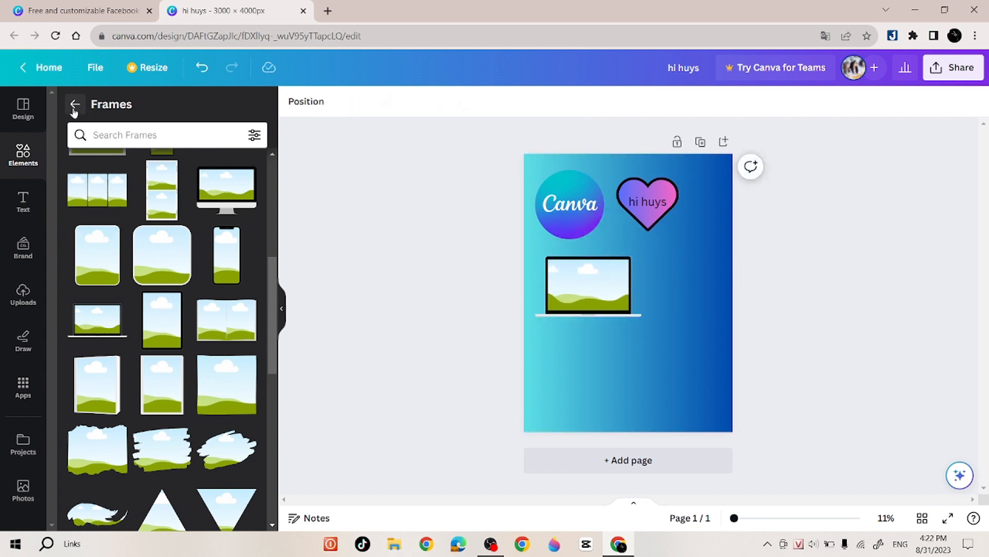
# Fill the laptop frame with the trending photo of soccer balls on a green background
pyautogui.click(75, 103)
pyautogui.scroll(-6, 208, 339)
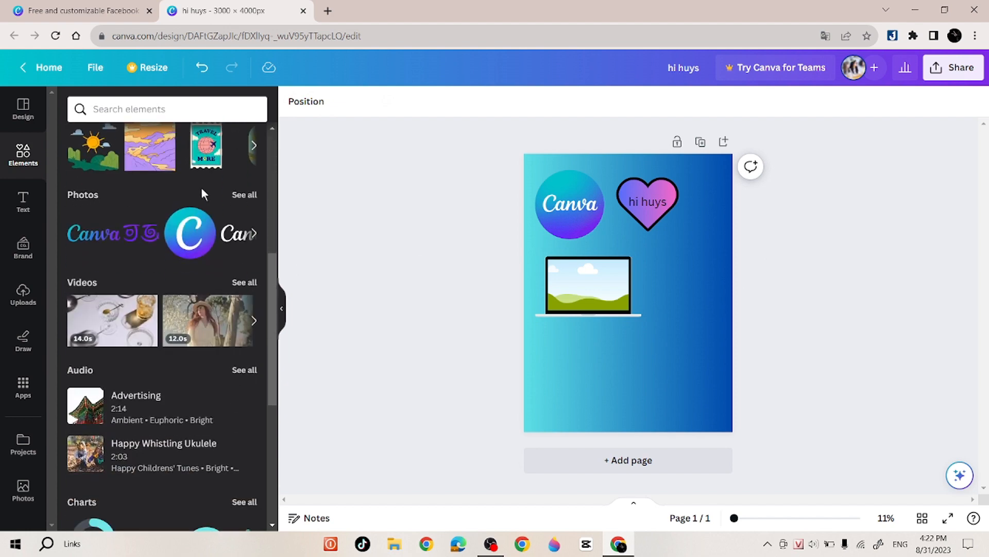
pyautogui.click(240, 194)
pyautogui.scroll(-6, 240, 309)
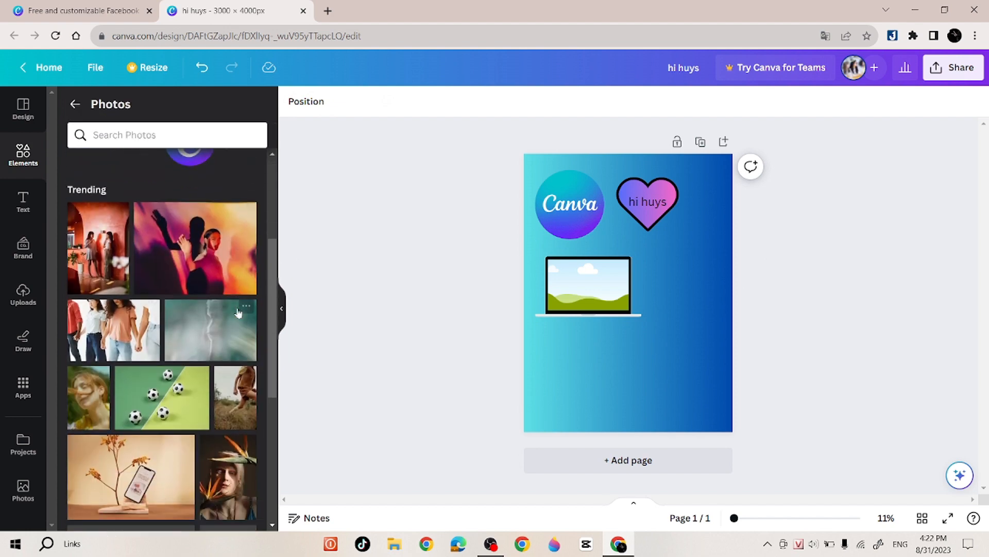
pyautogui.click(166, 285)
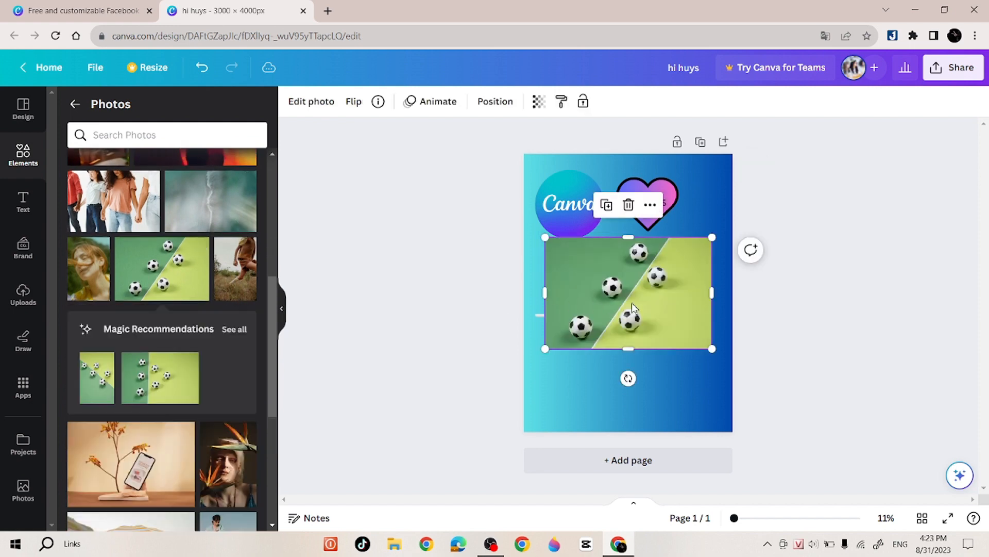
pyautogui.moveTo(628, 291); pyautogui.dragTo(529, 320)
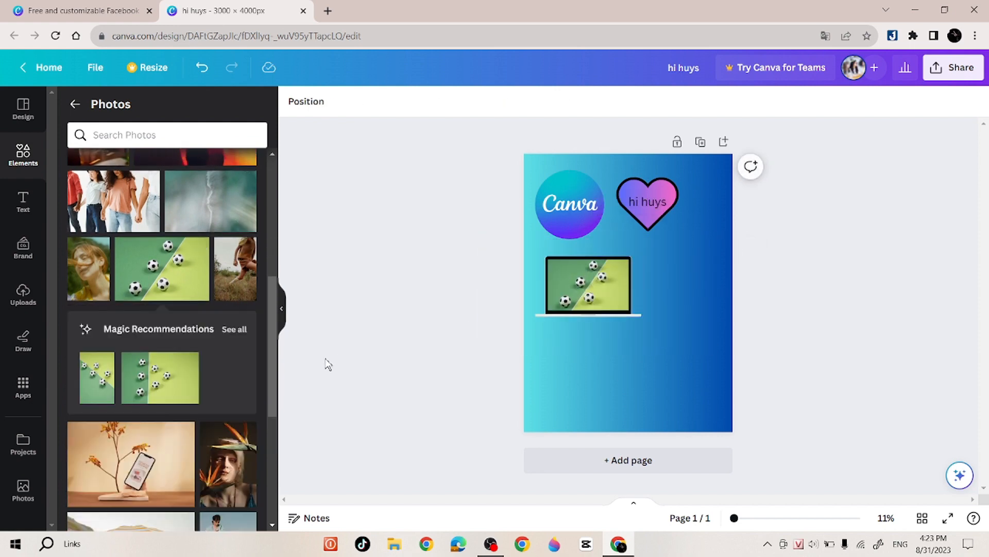
# Delete the soccer ball image from the laptop while keeping the frame
pyautogui.click(581, 287)
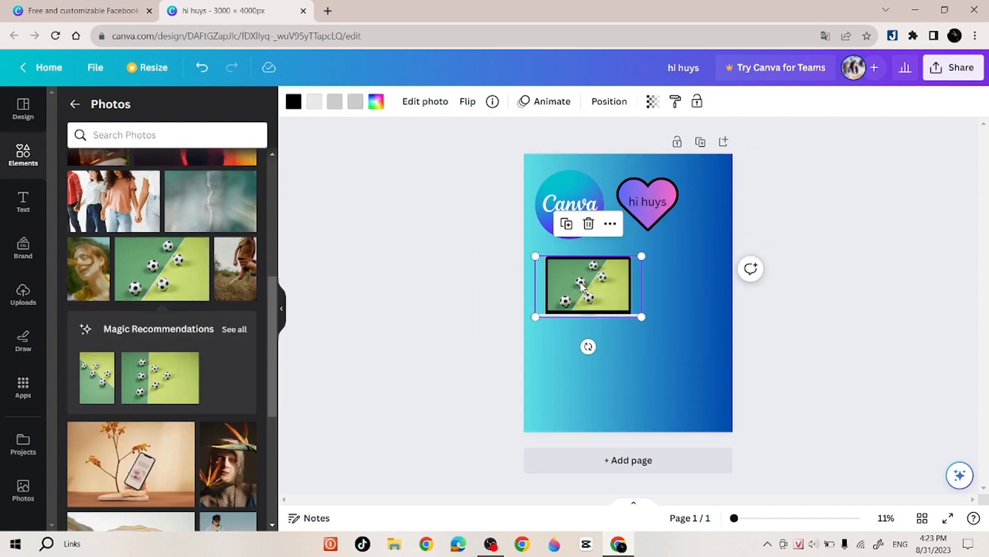
pyautogui.click(589, 225)
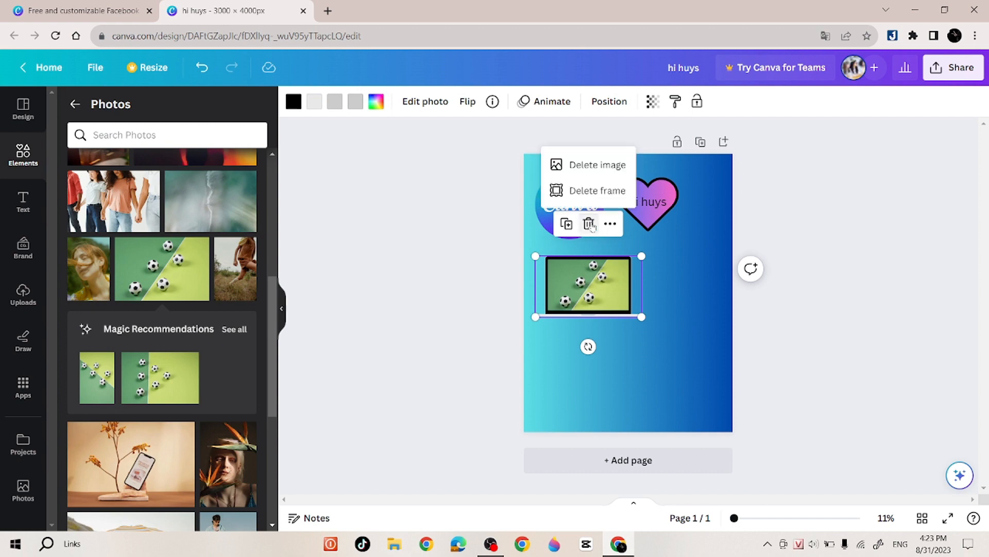
pyautogui.click(605, 170)
# Fill the laptop frame with the photo of a phone leaning beside orange-flowered branches
pyautogui.scroll(-5, 206, 335)
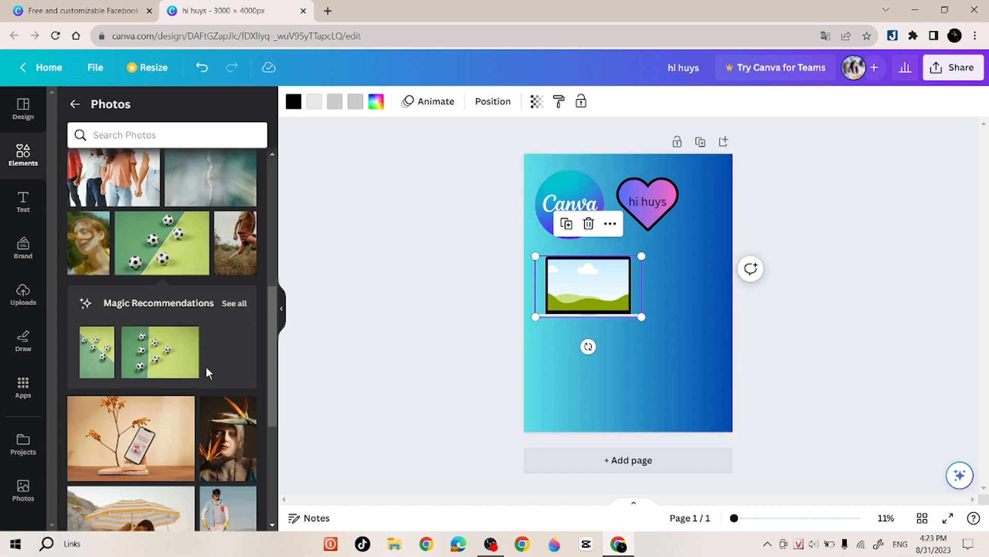
pyautogui.click(138, 216)
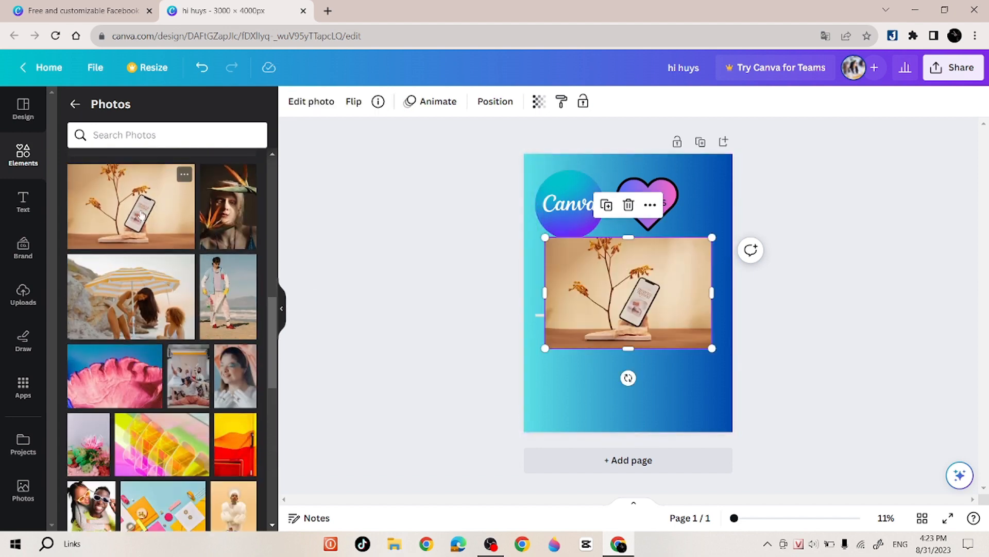
pyautogui.moveTo(589, 288)
pyautogui.mouseDown()
pyautogui.moveTo(626, 358)
pyautogui.moveTo(591, 301)
pyautogui.mouseUp()
# Duplicate the filled laptop frame and place the copy directly below the original, with the original moved slightly upward
pyautogui.rightClick(590, 301)
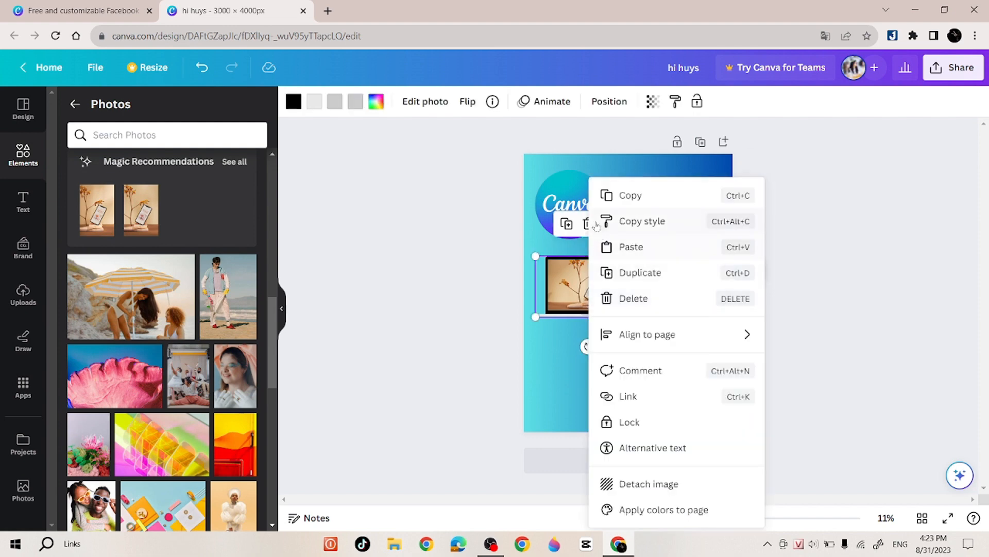
pyautogui.click(710, 202)
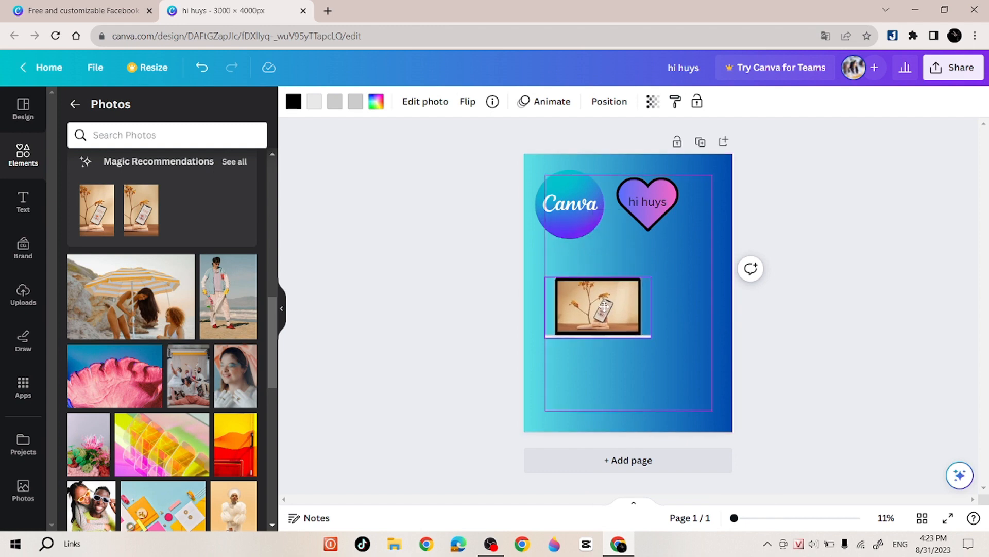
pyautogui.click(587, 270)
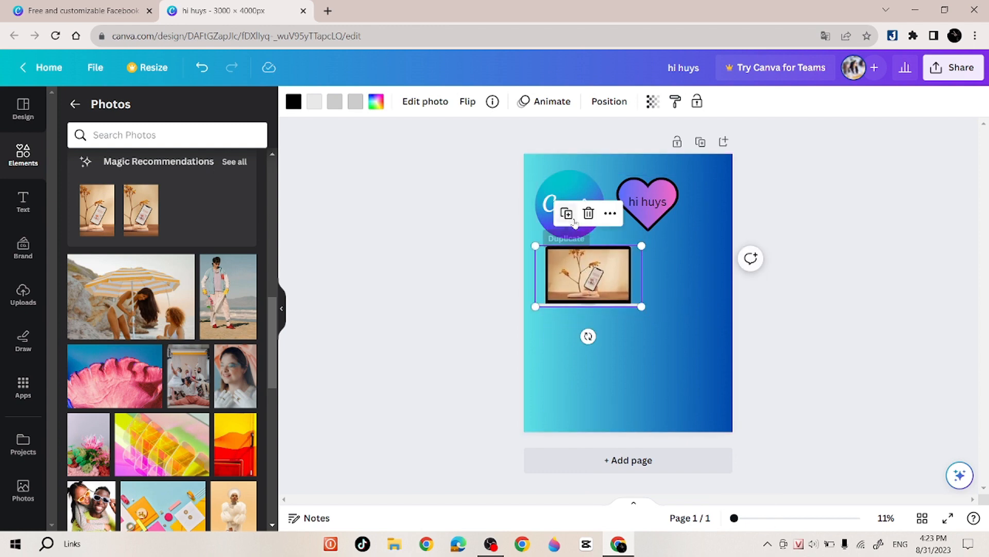
pyautogui.moveTo(600, 269); pyautogui.dragTo(606, 342)
pyautogui.click(613, 290)
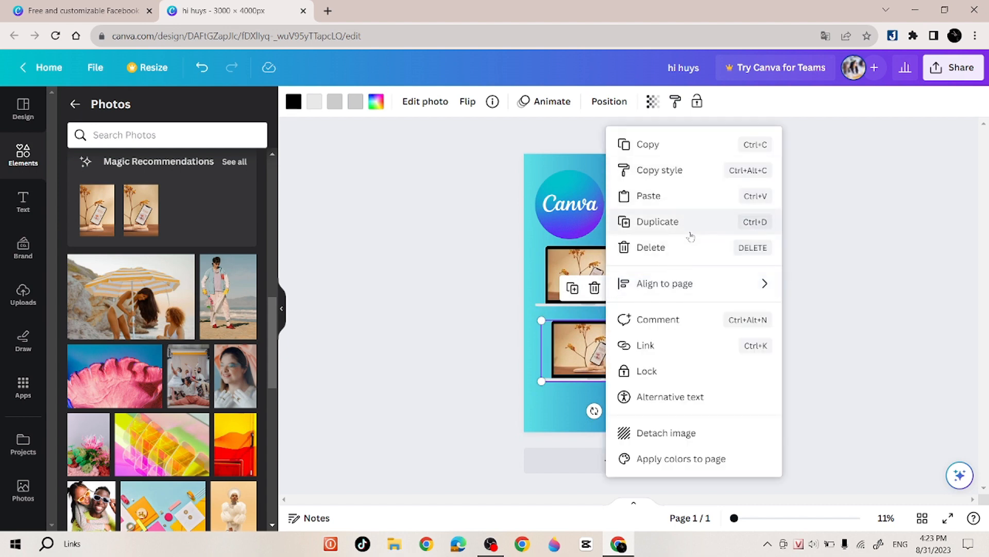
pyautogui.moveTo(697, 285)
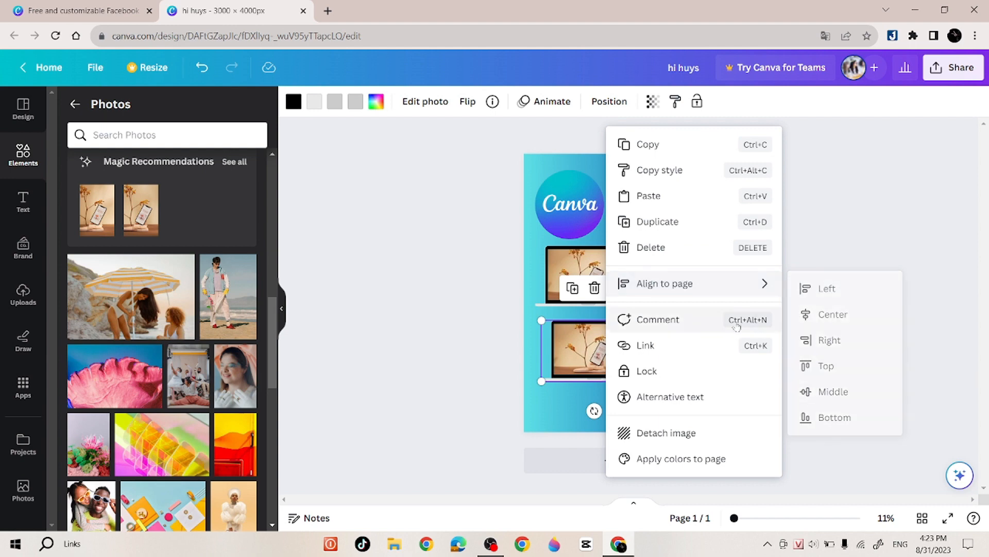
pyautogui.click(447, 287)
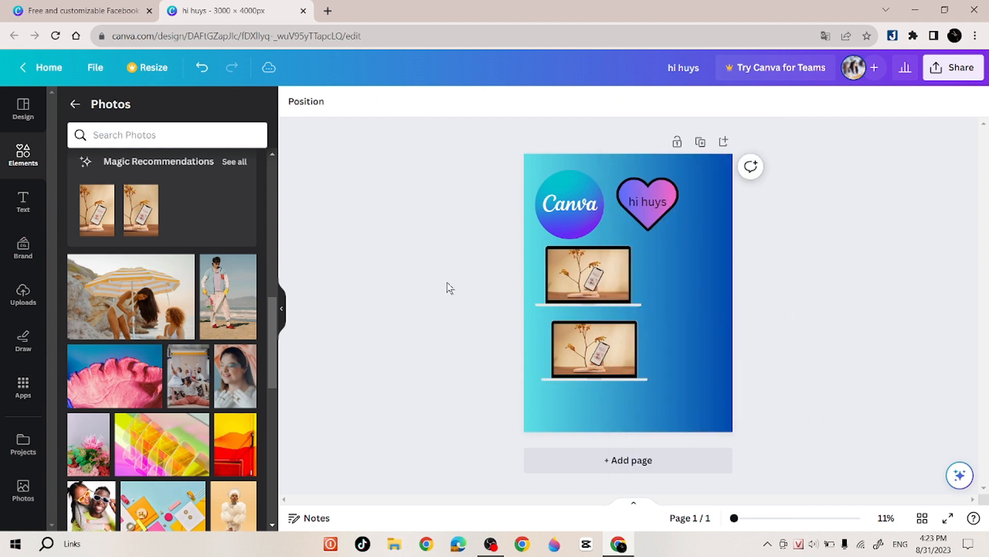
# Lock the page to try selecting the upper laptop frame, and unlock it again
pyautogui.click(595, 283)
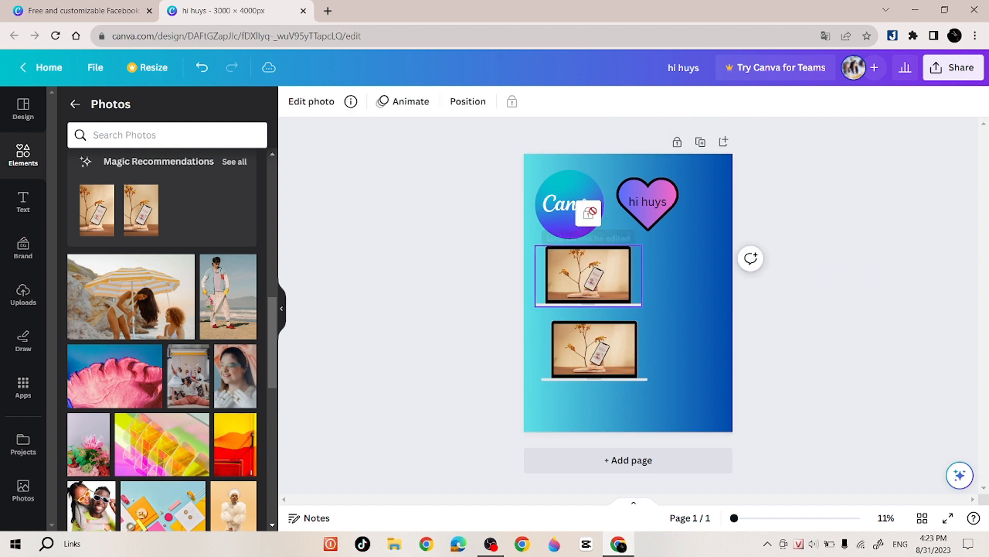
pyautogui.click(676, 143)
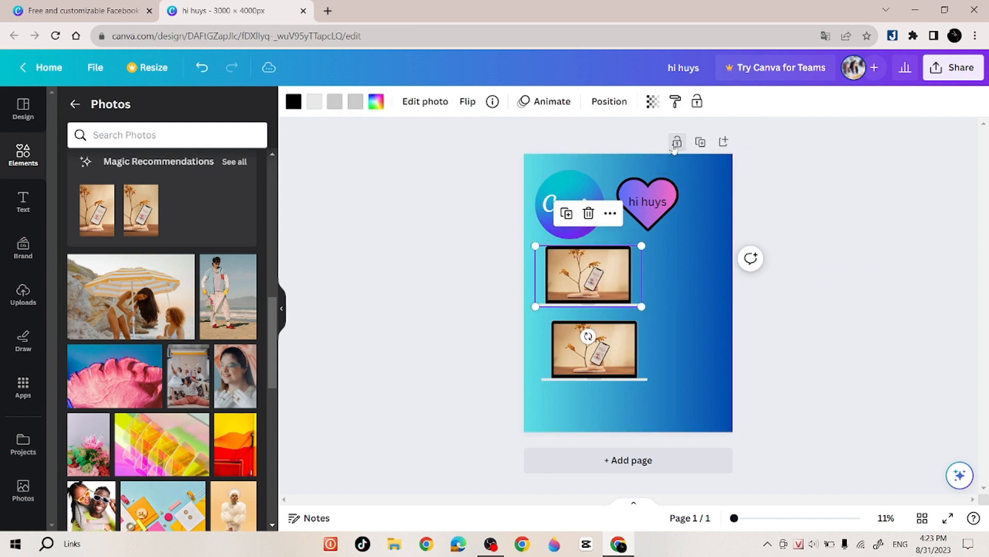
# Duplicate the first page and compare the copy with the original
pyautogui.click(702, 143)
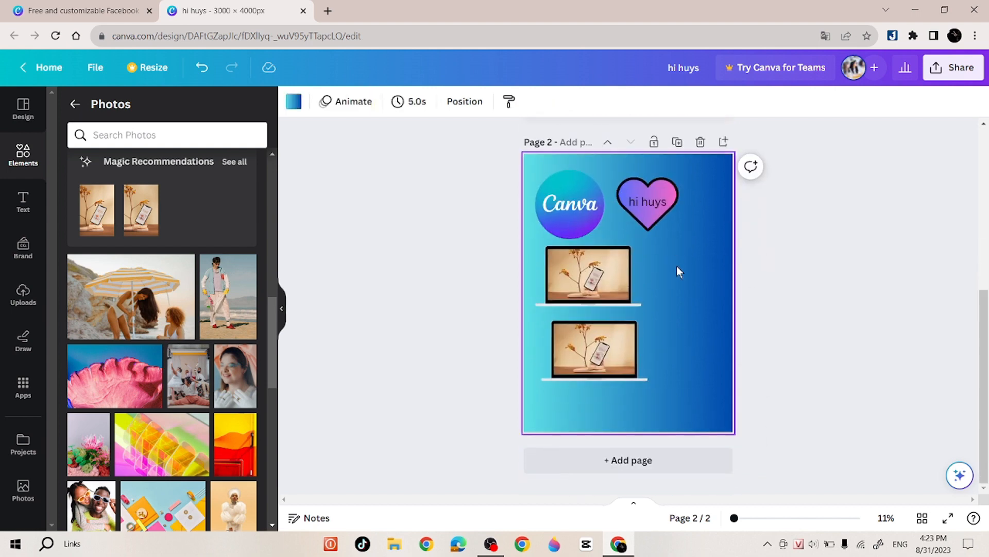
pyautogui.scroll(6, 676, 266)
pyautogui.scroll(-5, 676, 266)
pyautogui.scroll(-1, 676, 266)
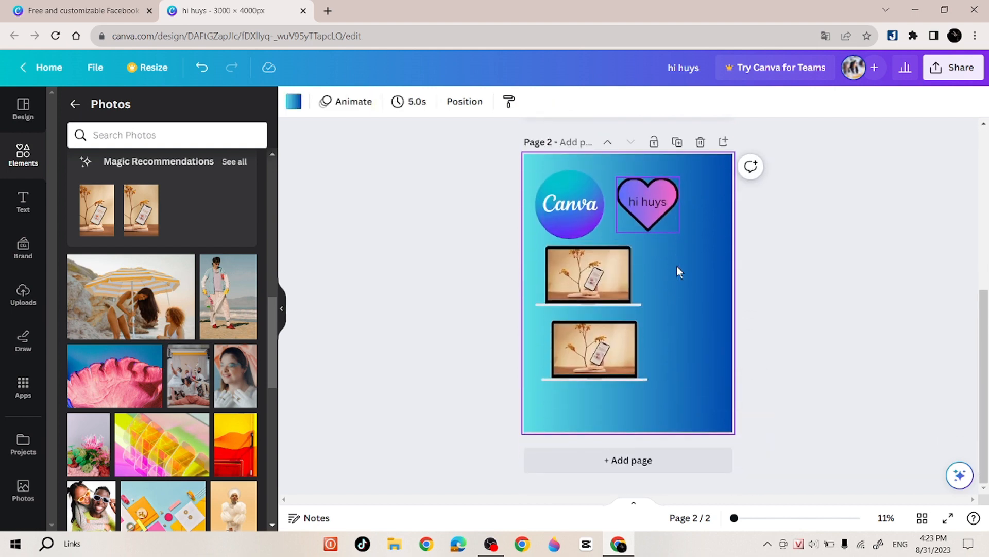
# Add a blank page after the duplicated page, and delete both extra pages
pyautogui.click(724, 142)
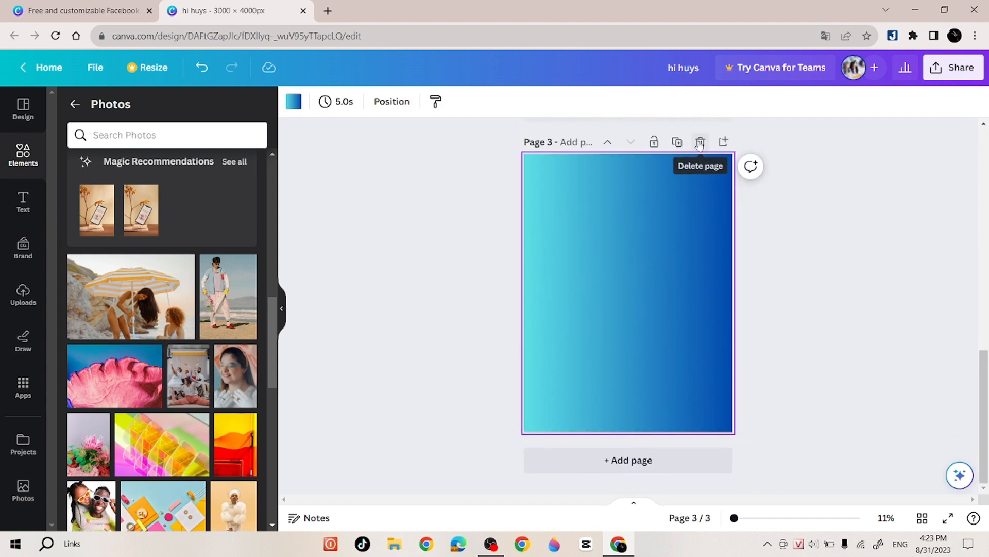
pyautogui.click(700, 143)
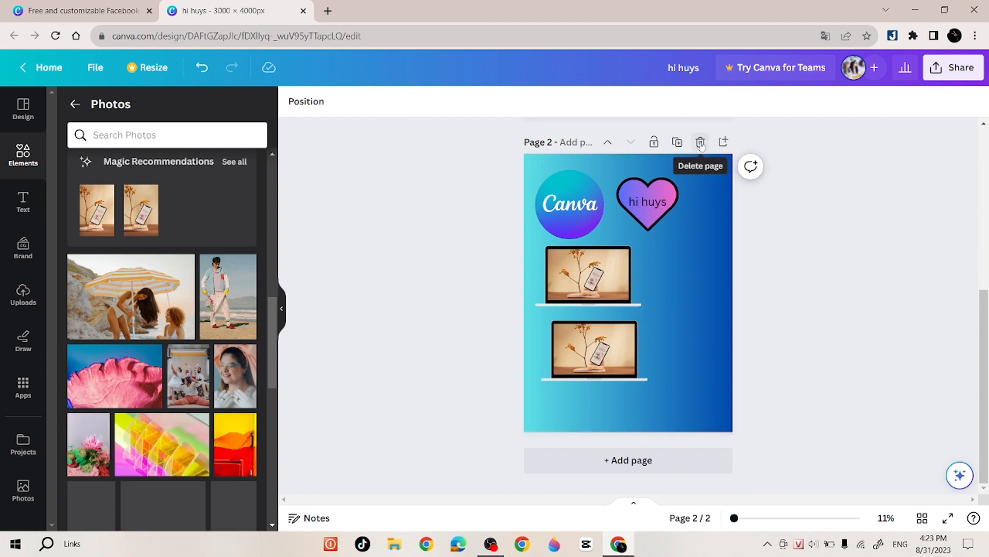
pyautogui.click(701, 143)
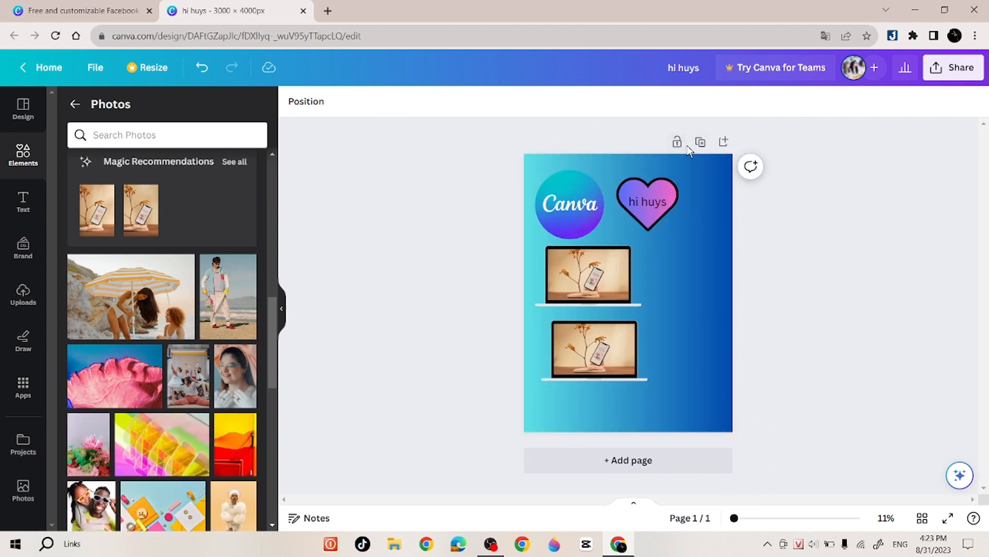
# Add a second page titled "wallpaper", and briefly open and close the Canva Assistant
pyautogui.click(724, 142)
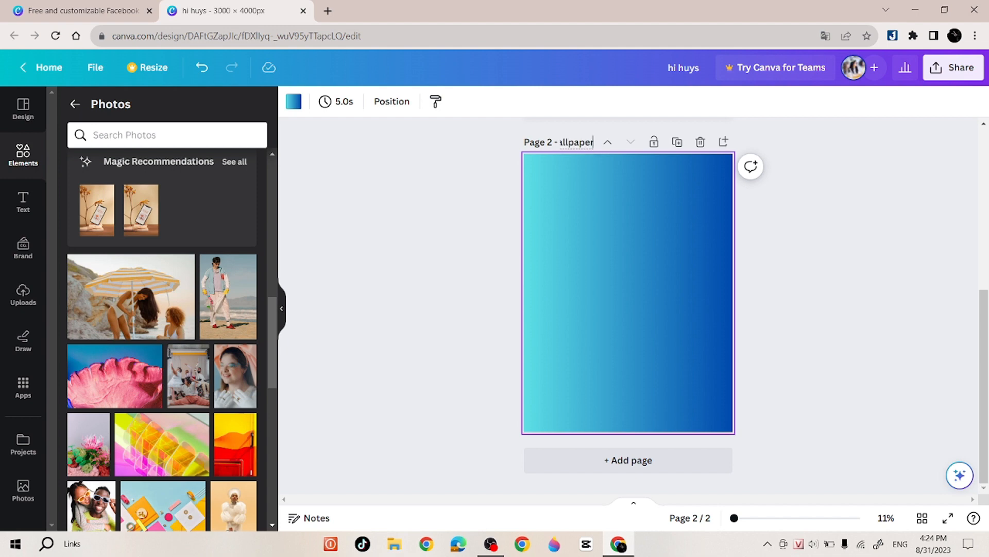
pyautogui.click(805, 247)
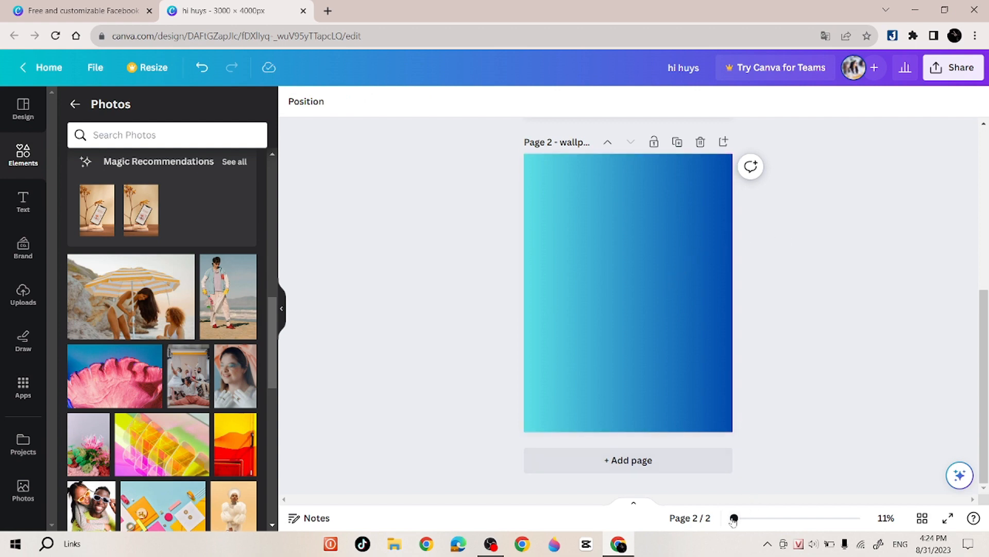
pyautogui.moveTo(733, 519)
pyautogui.mouseDown()
pyautogui.moveTo(761, 517)
pyautogui.moveTo(752, 517)
pyautogui.mouseUp()
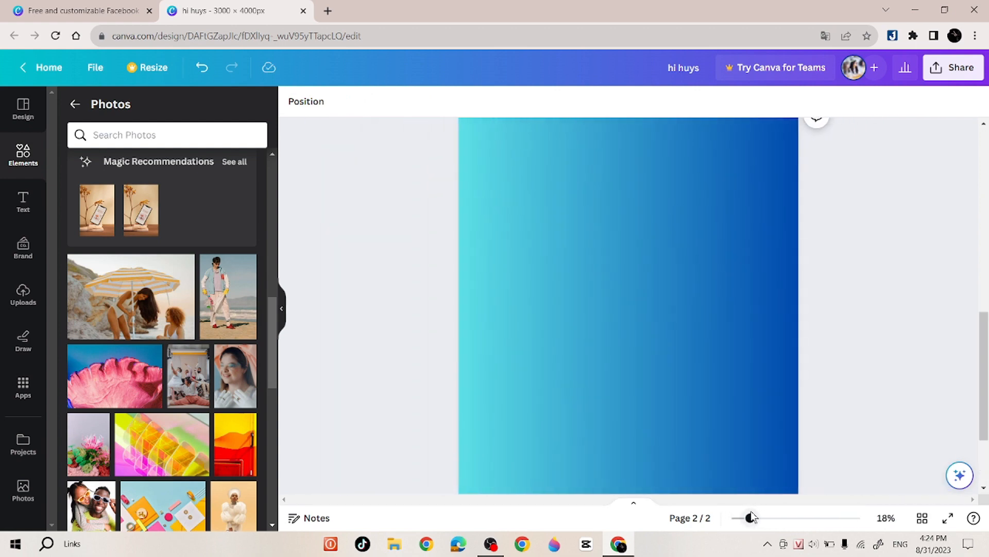
pyautogui.click(957, 473)
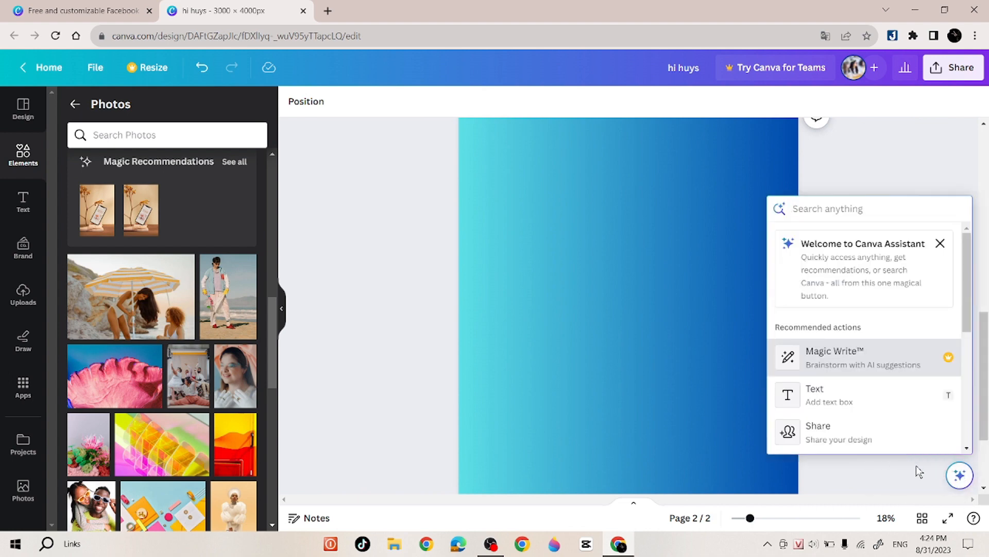
pyautogui.click(882, 471)
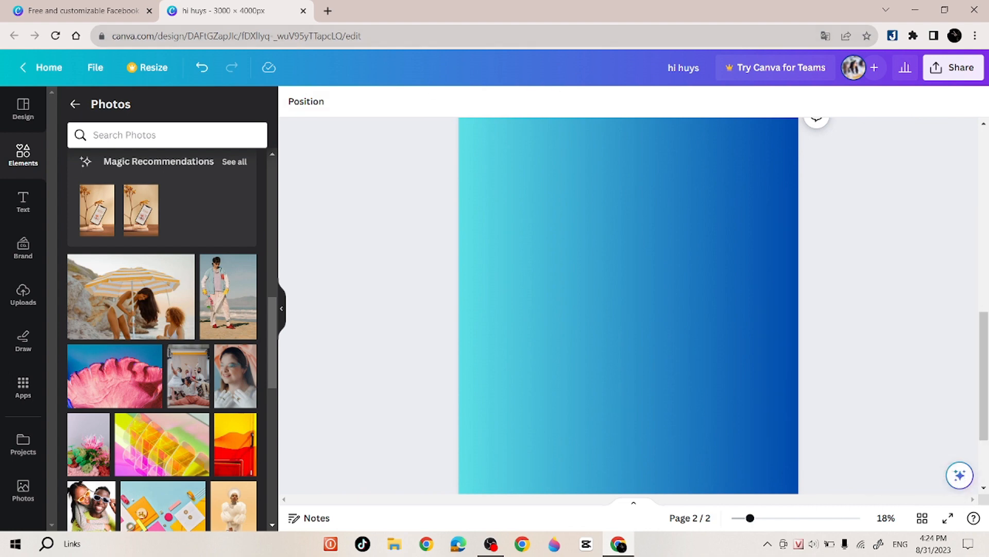
# Add a heading reading "hello" with an empty line below it to page 2, and widen its text box
pyautogui.click(15, 193)
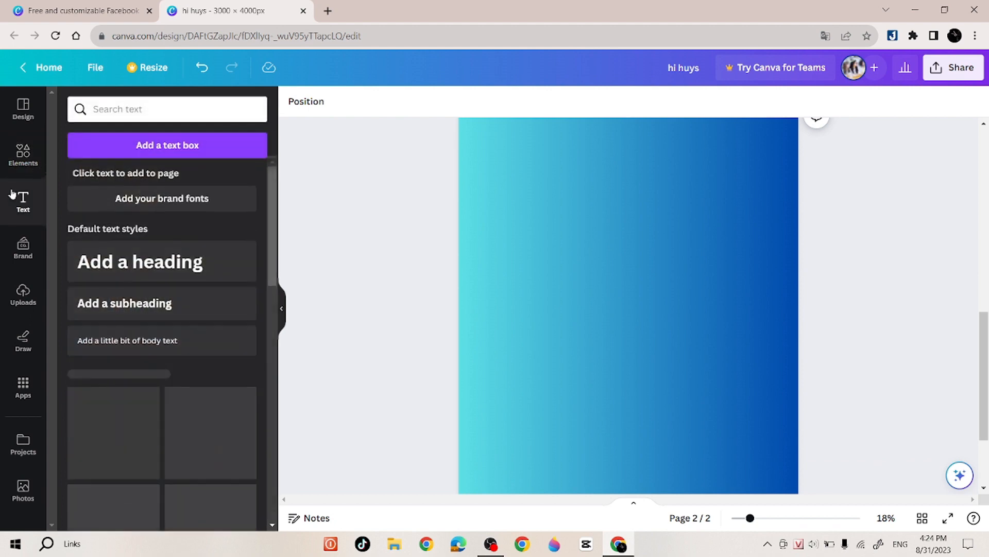
pyautogui.click(163, 263)
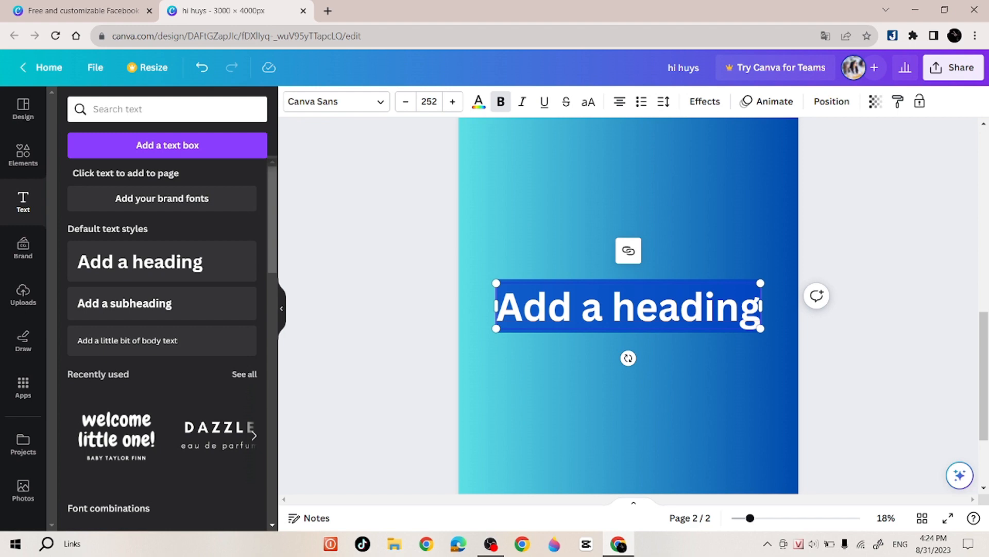
pyautogui.write('hello')
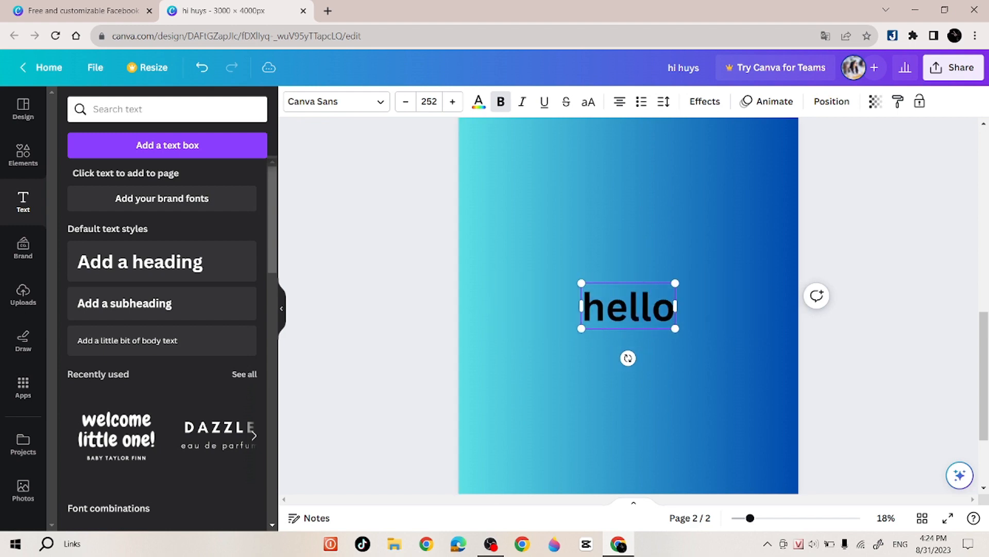
pyautogui.press('Return')
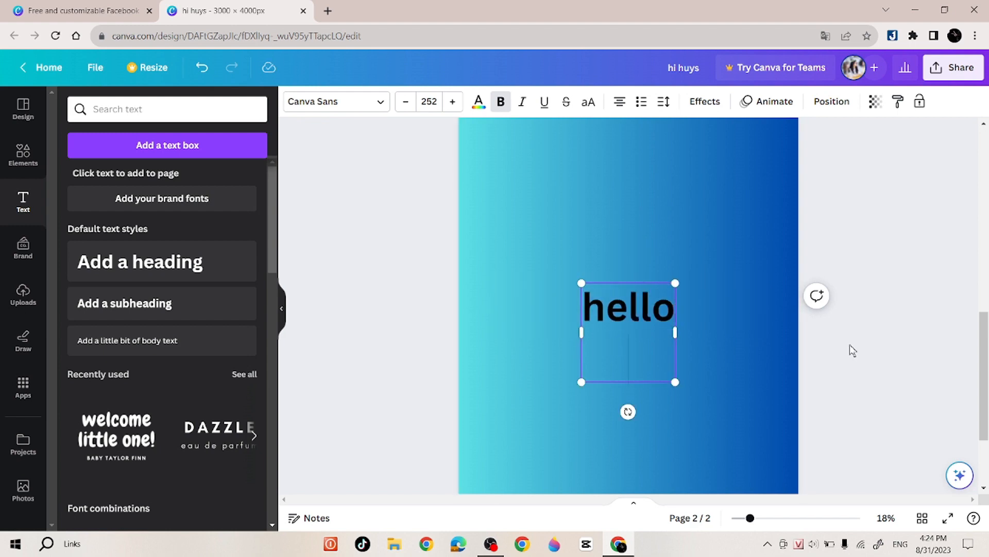
pyautogui.click(899, 392)
pyautogui.click(635, 317)
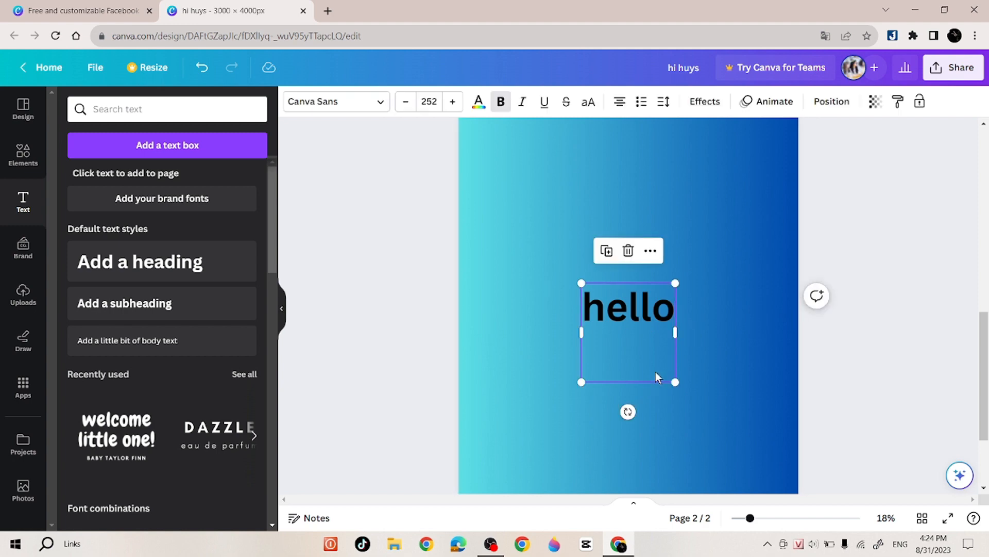
pyautogui.moveTo(677, 328); pyautogui.dragTo(726, 309)
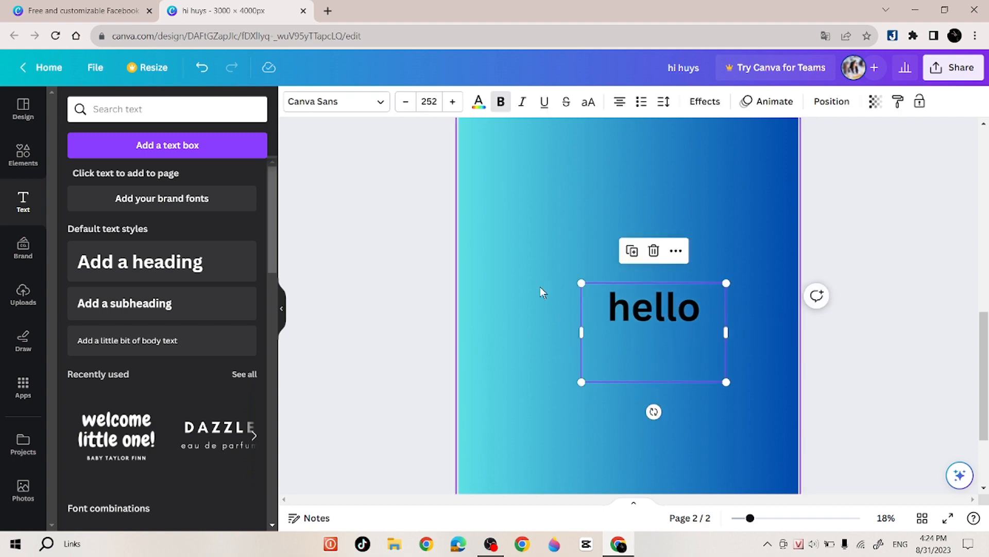
# Change the font of the "hello" heading to Gagalin
pyautogui.click(356, 102)
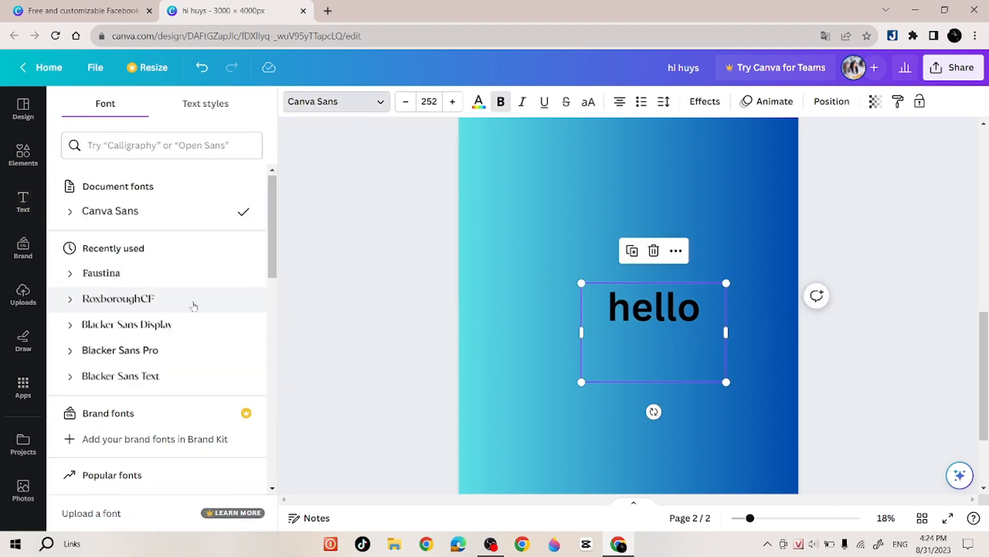
pyautogui.scroll(-4, 190, 306)
pyautogui.scroll(-10, 189, 307)
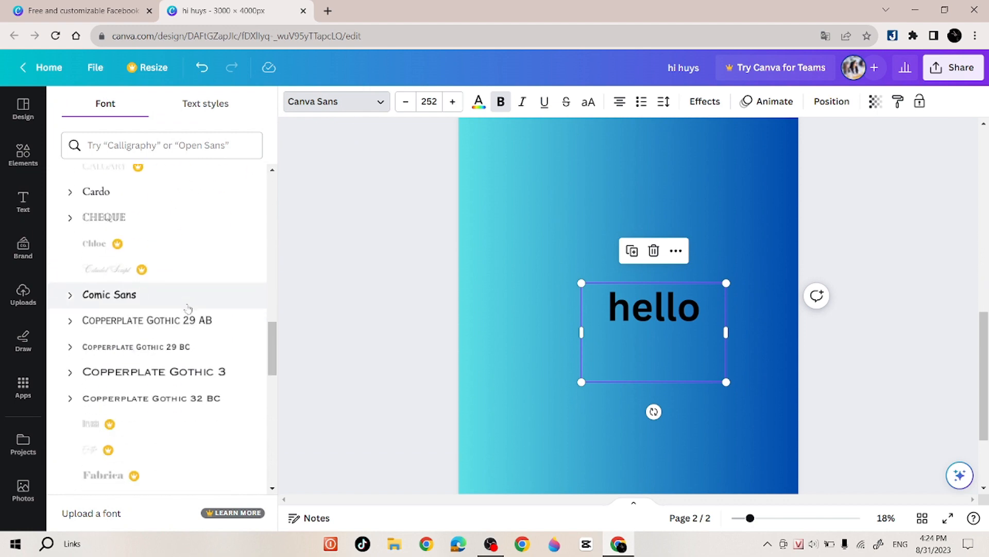
pyautogui.scroll(-10, 177, 290)
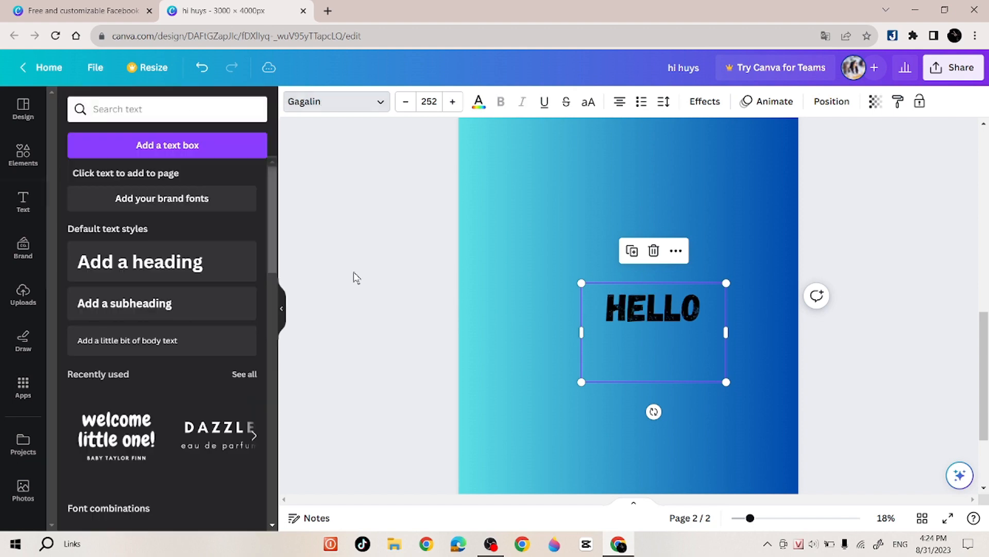
# Colour the heading white, and try underlining on and off
pyautogui.click(478, 101)
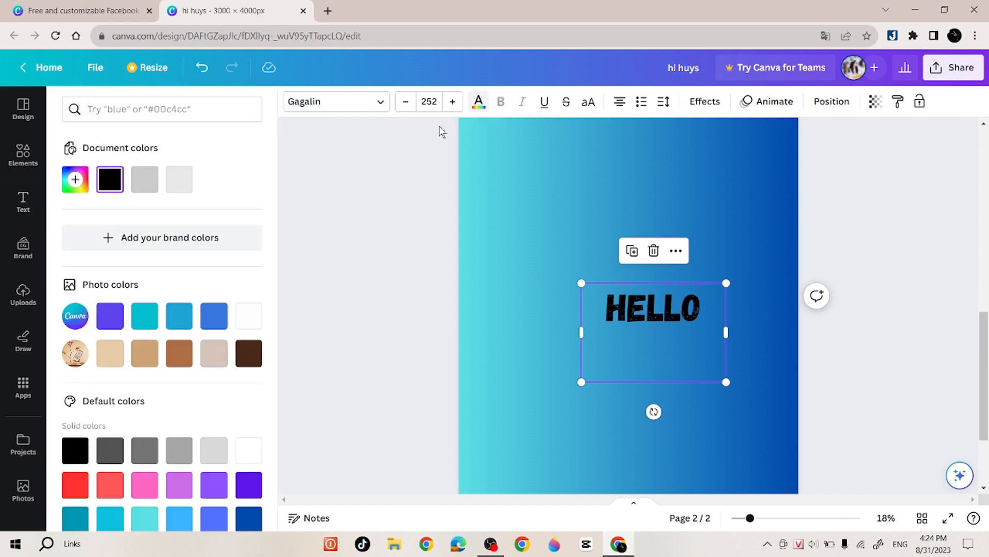
pyautogui.click(242, 321)
pyautogui.scroll(-3, 161, 353)
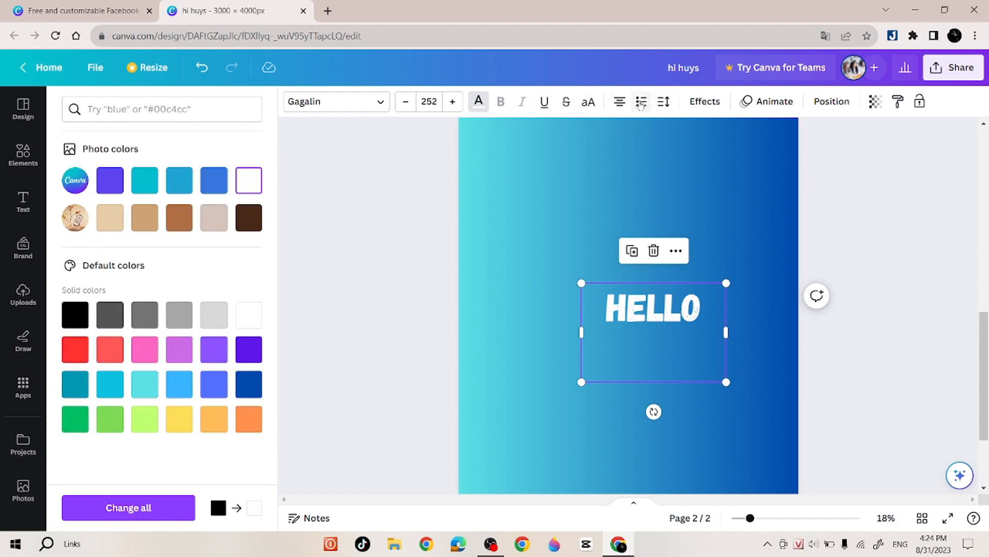
pyautogui.click(541, 106)
pyautogui.click(539, 109)
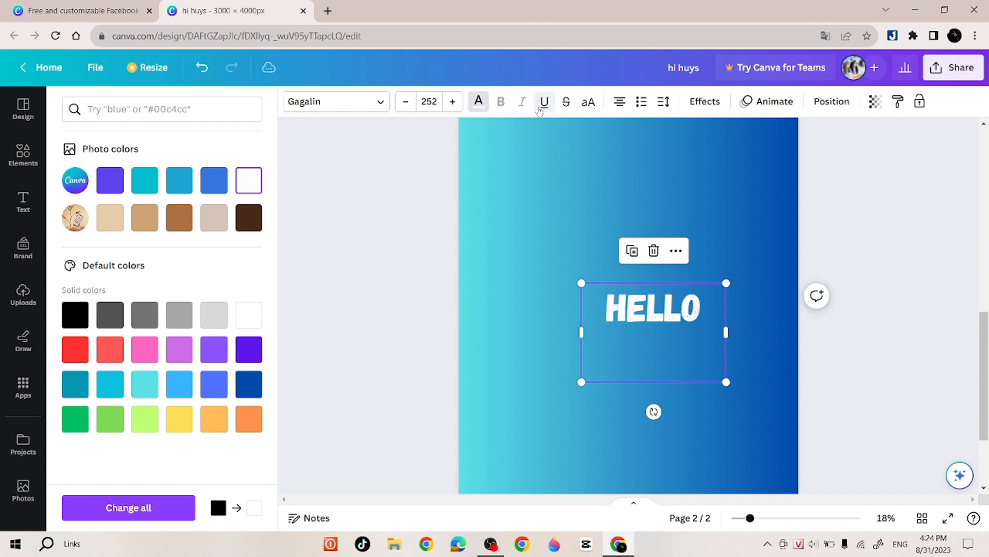
# Try the Shadow, Lift, Hollow, Splice and Outline effects on the heading, and apply Glitch with a larger offset
pyautogui.click(704, 101)
pyautogui.click(160, 202)
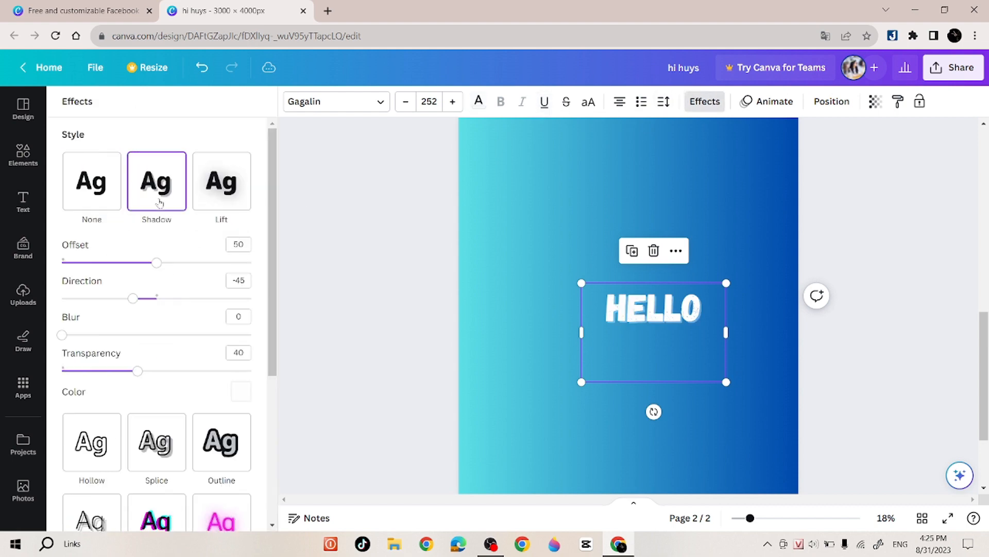
pyautogui.click(223, 191)
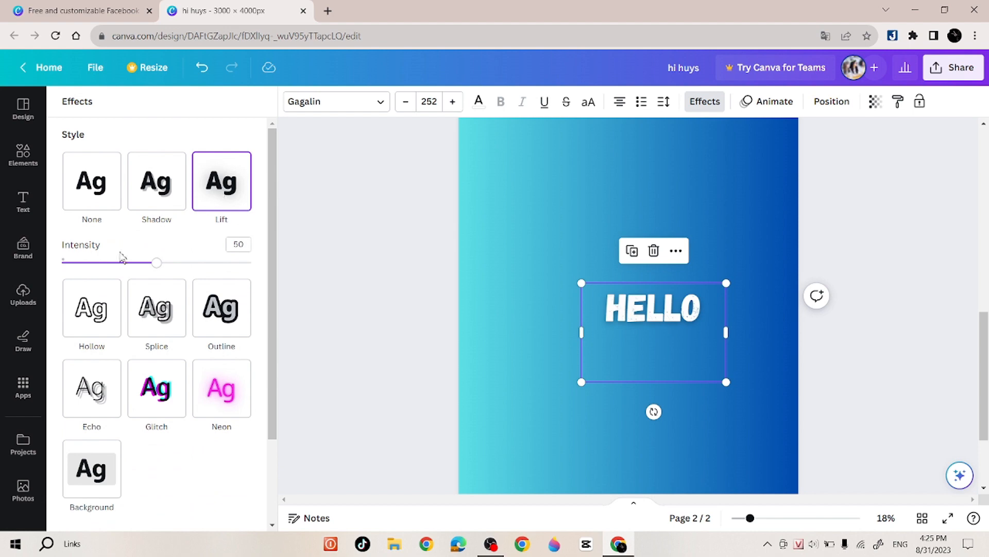
pyautogui.click(95, 314)
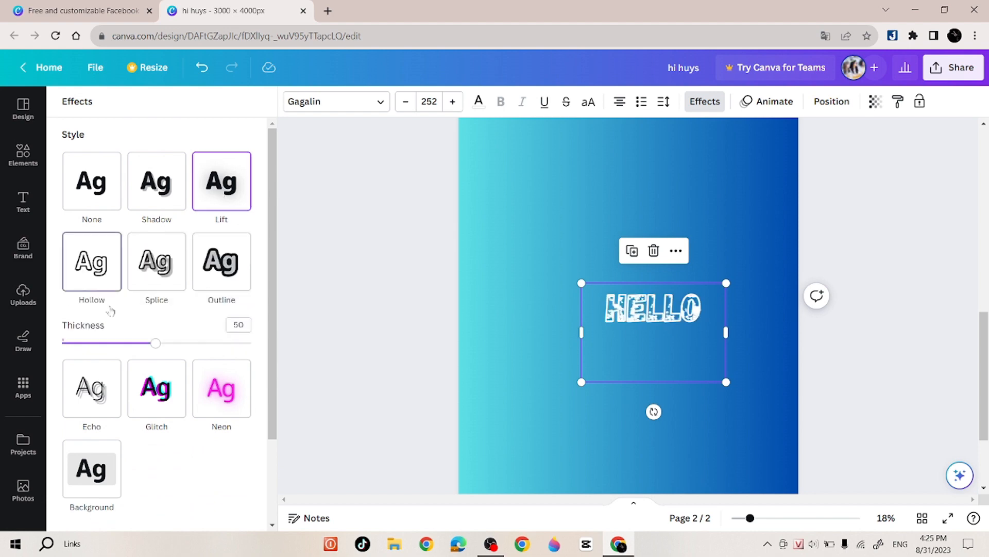
pyautogui.click(158, 280)
pyautogui.click(198, 279)
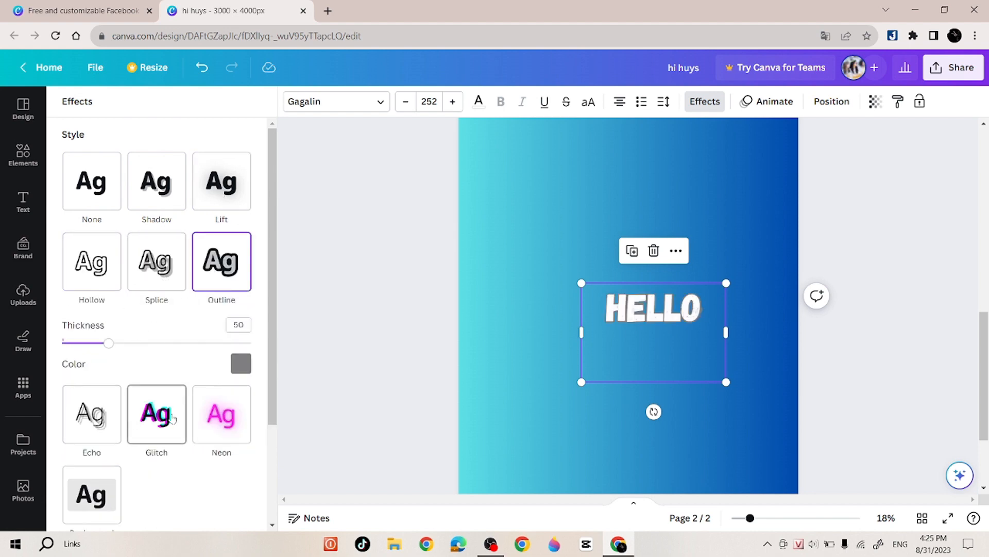
pyautogui.click(174, 418)
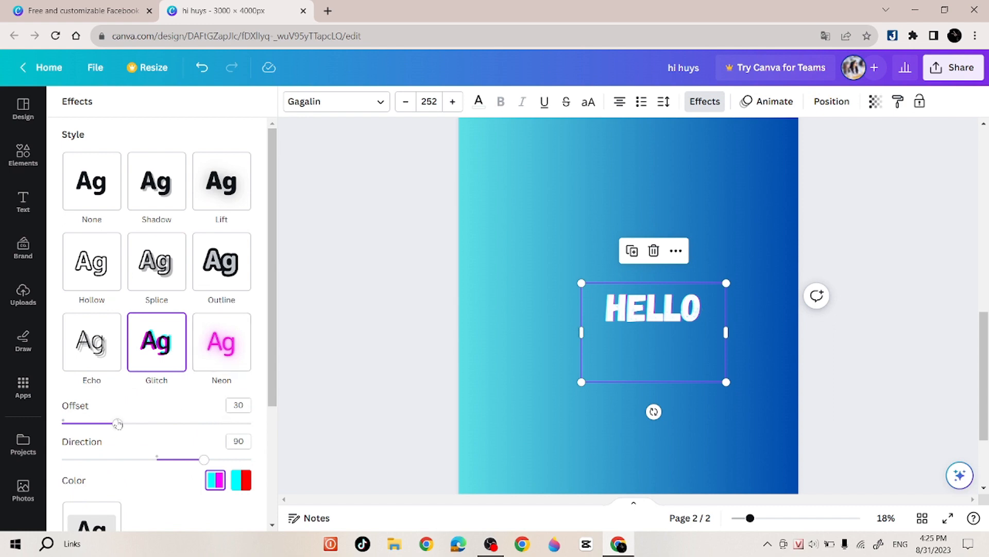
pyautogui.moveTo(117, 423); pyautogui.dragTo(188, 423)
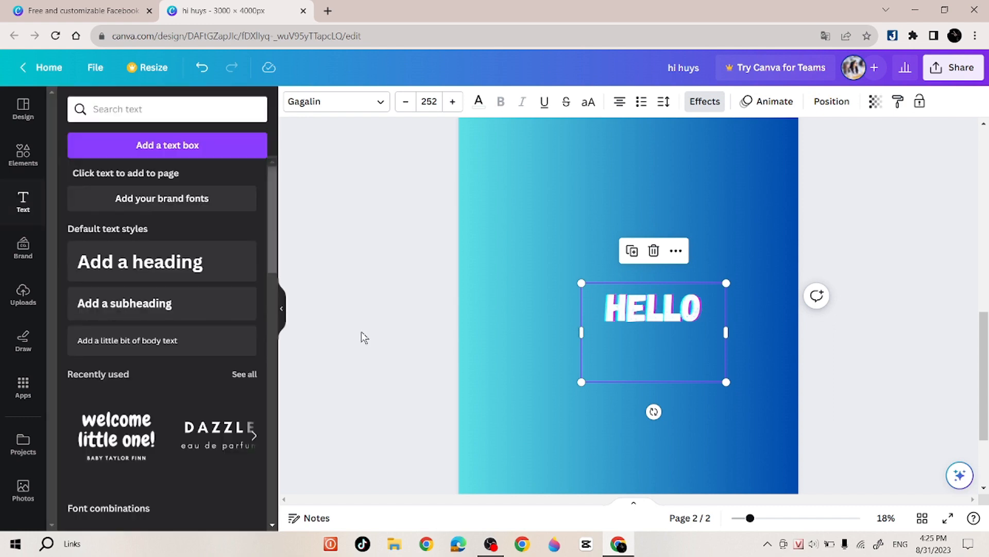
# Upload the image "blue (5)" from the Pictures folder "blue" and add it to page 2
pyautogui.click(23, 246)
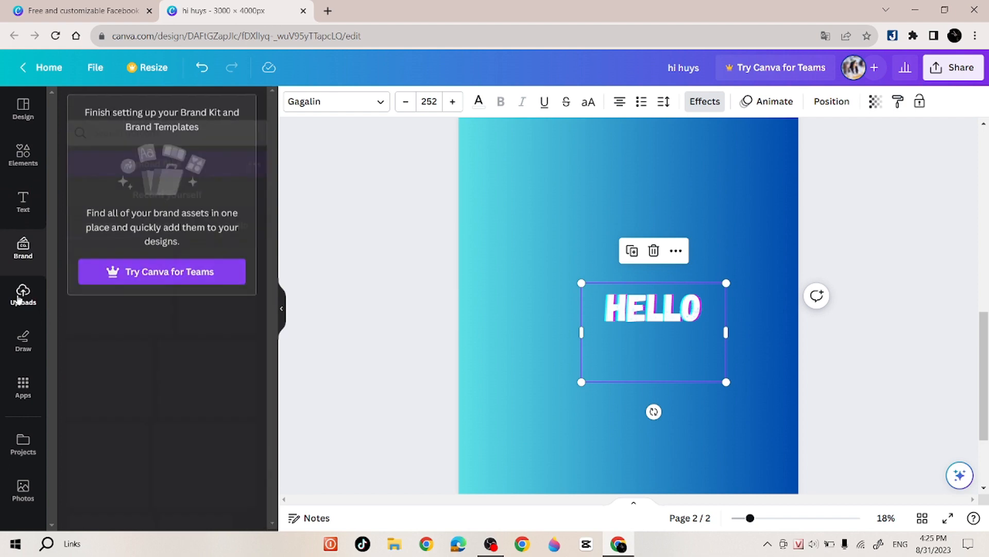
pyautogui.click(23, 295)
pyautogui.click(152, 147)
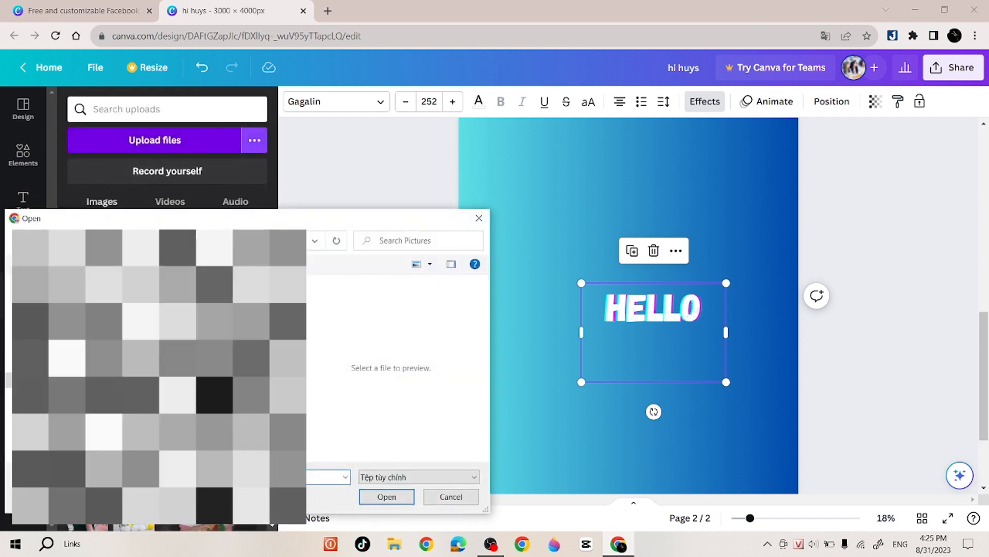
pyautogui.doubleClick(164, 331)
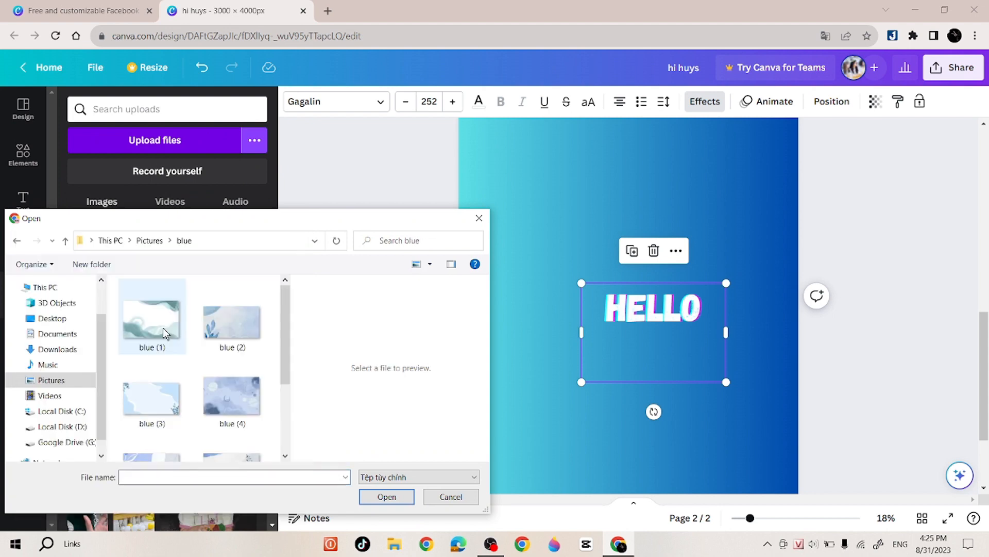
pyautogui.scroll(-2, 225, 364)
pyautogui.click(159, 335)
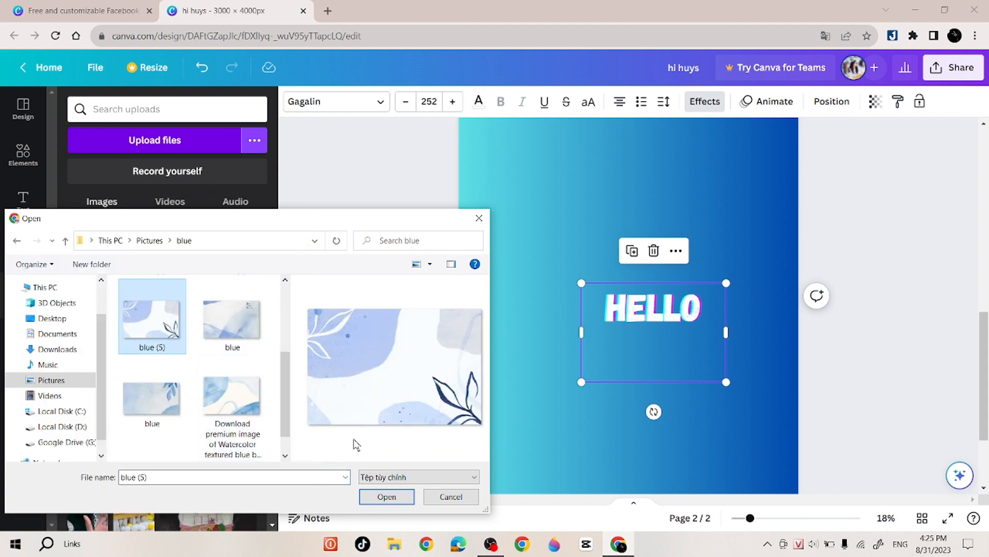
pyautogui.click(387, 496)
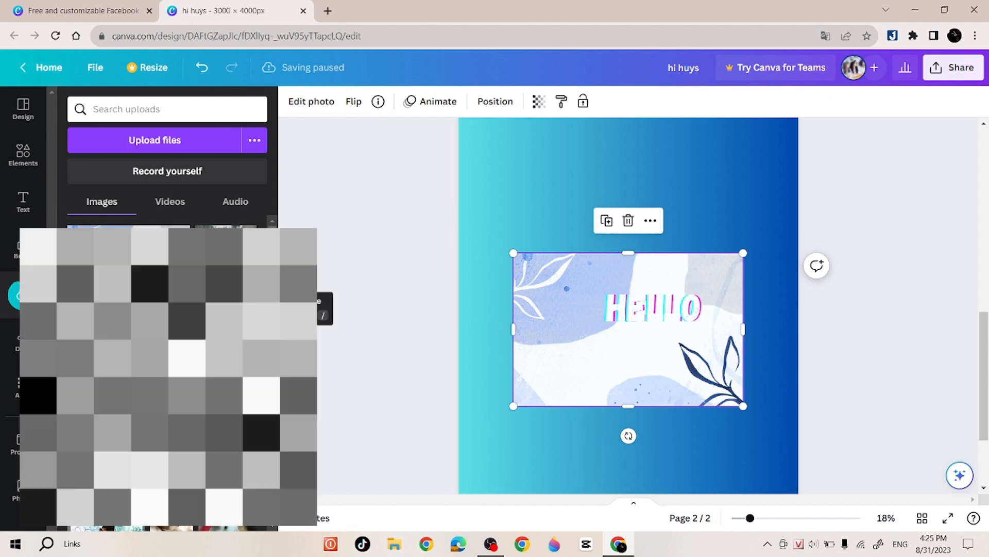
# Shrink the blue watercolour image and place it in the page's upper-left corner
pyautogui.click(282, 309)
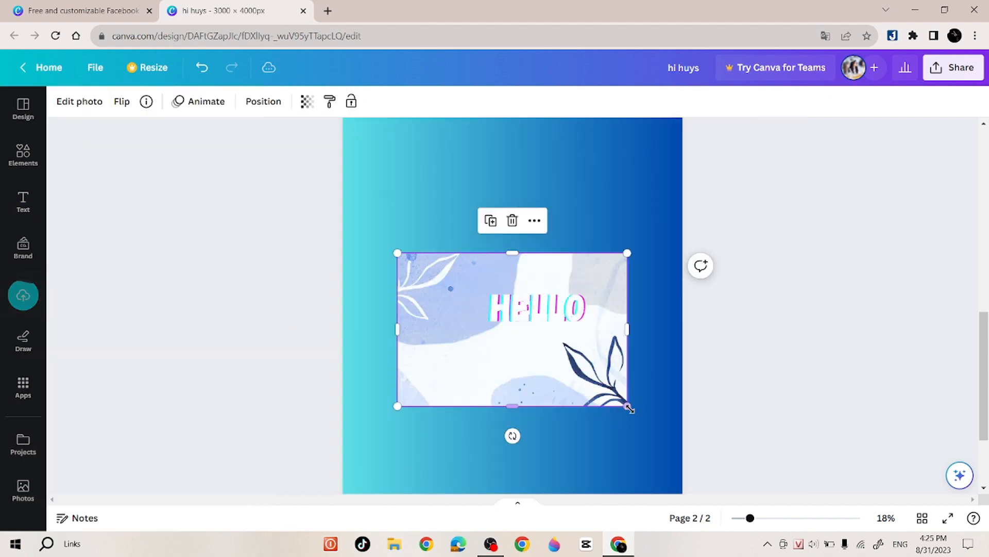
pyautogui.moveTo(627, 406); pyautogui.dragTo(524, 252)
pyautogui.moveTo(475, 222); pyautogui.dragTo(405, 163)
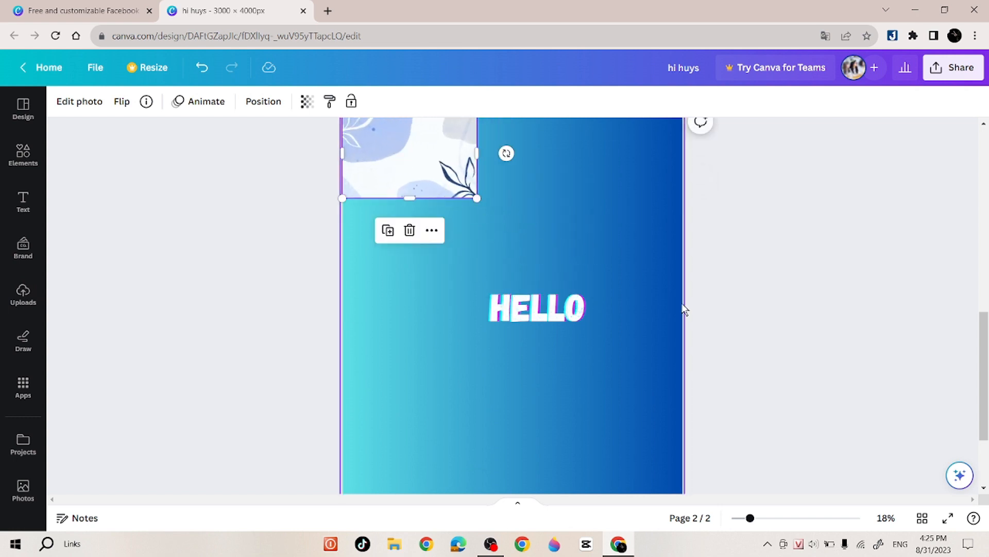
# Enlarge the image until it covers the whole page, and centre the HELLO text horizontally
pyautogui.moveTo(750, 518); pyautogui.dragTo(739, 518)
pyautogui.moveTo(447, 181); pyautogui.dragTo(447, 176)
pyautogui.moveTo(487, 220); pyautogui.dragTo(633, 317)
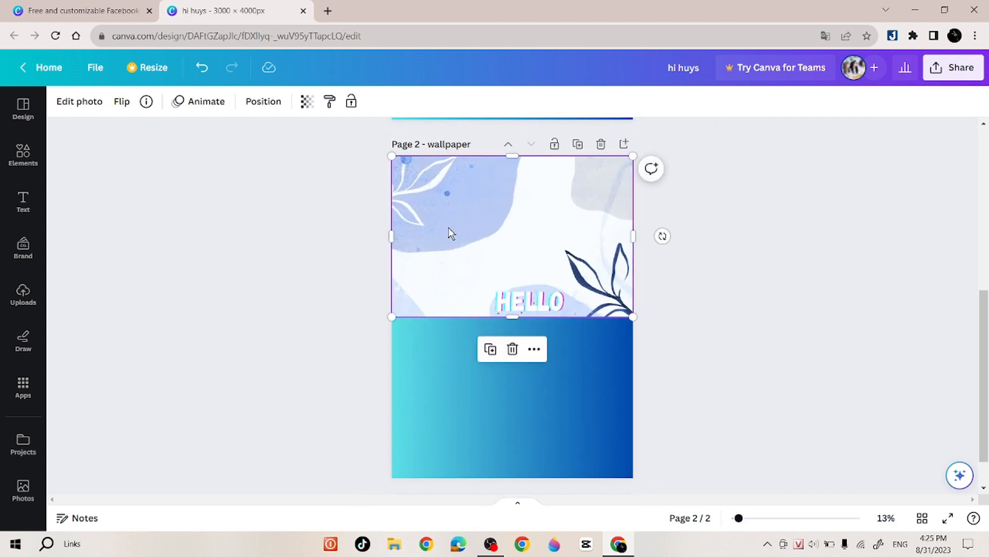
pyautogui.moveTo(513, 318); pyautogui.dragTo(496, 341)
pyautogui.click(515, 327)
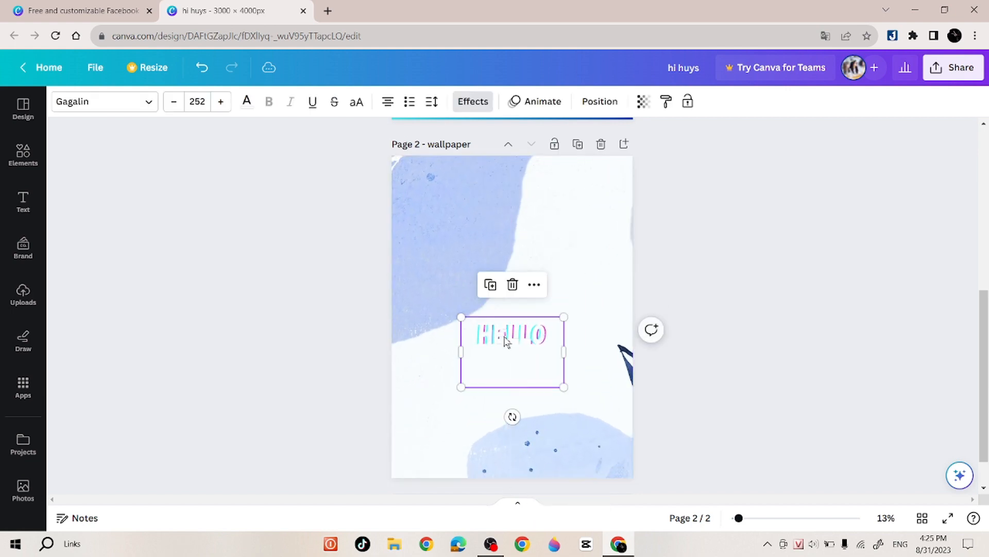
# Delete the HELLO text and the watercolour image from page 2
pyautogui.click(512, 285)
pyautogui.click(517, 283)
pyautogui.click(512, 188)
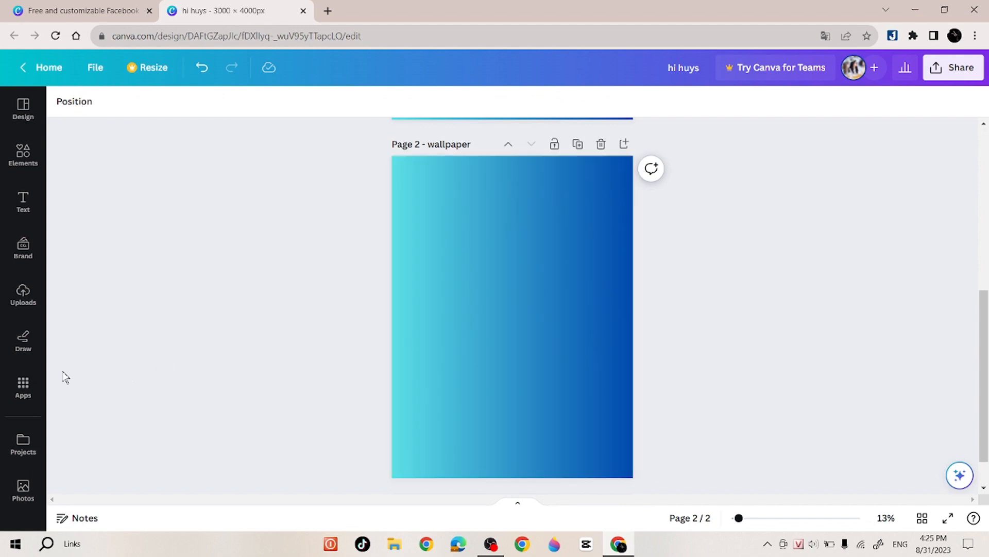
# Draw a freehand scribble in the upper part of page 2 with the blue pen
pyautogui.click(16, 344)
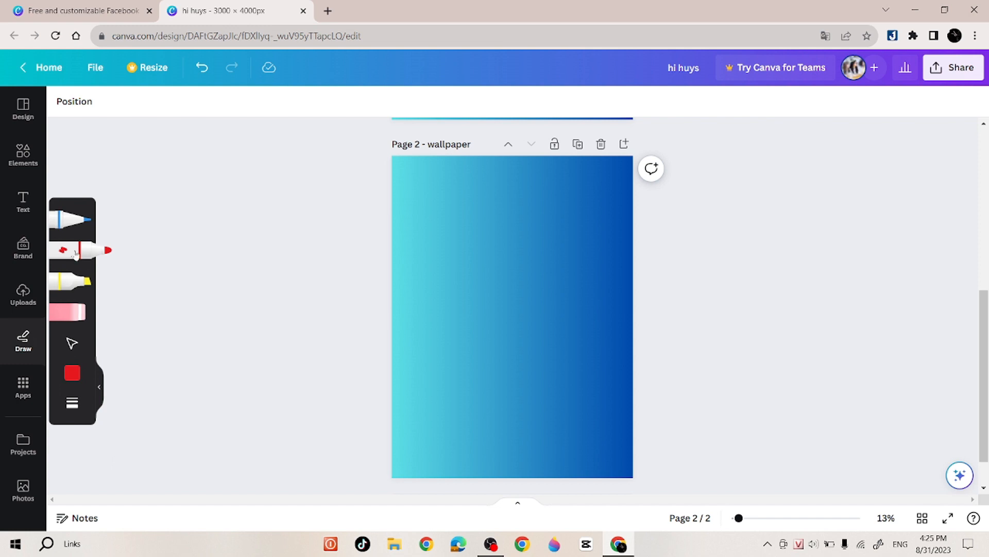
pyautogui.click(78, 220)
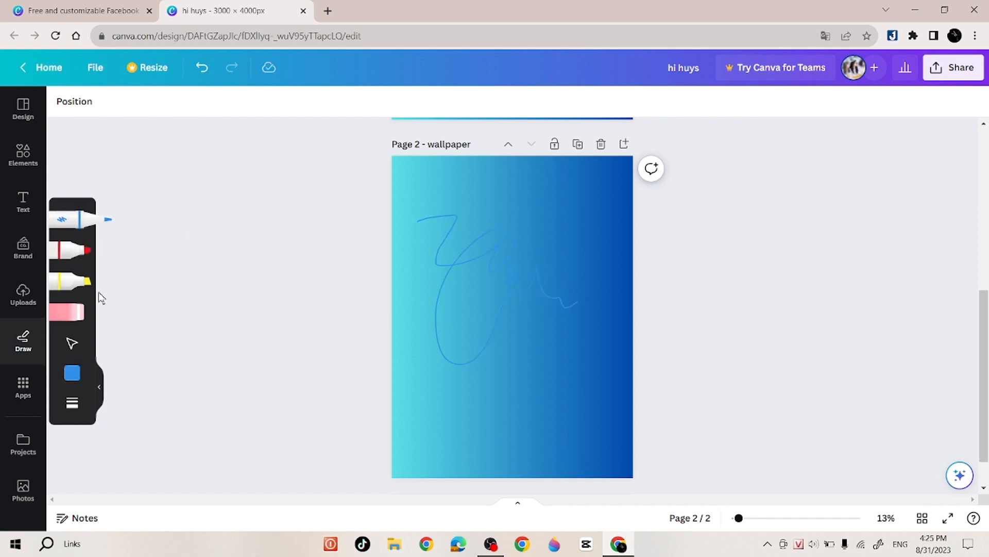
# Draw freehand red marker strokes across the middle of page 2 and a yellow highlighter stroke in its lower part
pyautogui.click(72, 250)
pyautogui.moveTo(507, 323)
pyautogui.mouseDown()
pyautogui.moveTo(470, 342)
pyautogui.moveTo(460, 309)
pyautogui.mouseUp()
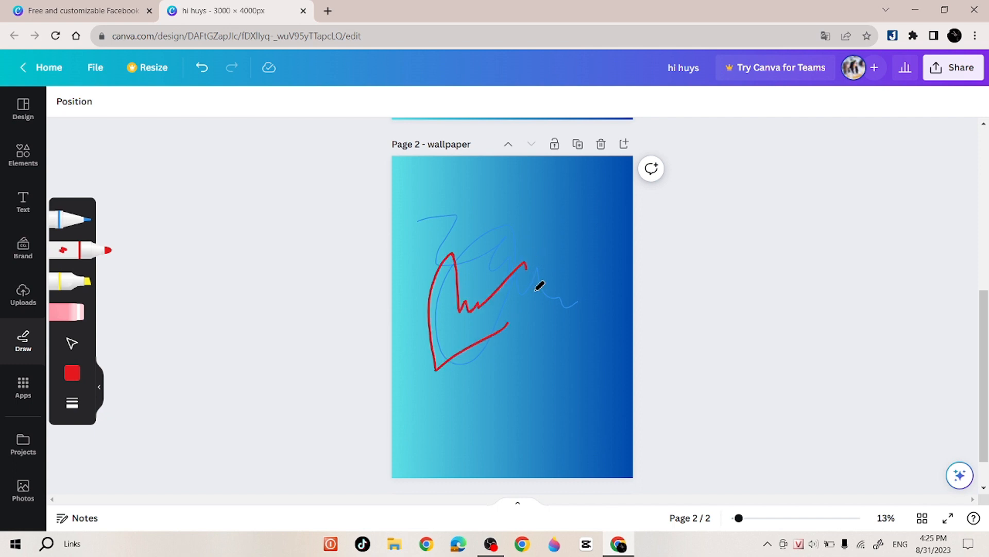
pyautogui.moveTo(536, 286)
pyautogui.mouseDown()
pyautogui.moveTo(558, 370)
pyautogui.moveTo(501, 362)
pyautogui.moveTo(529, 366)
pyautogui.mouseUp()
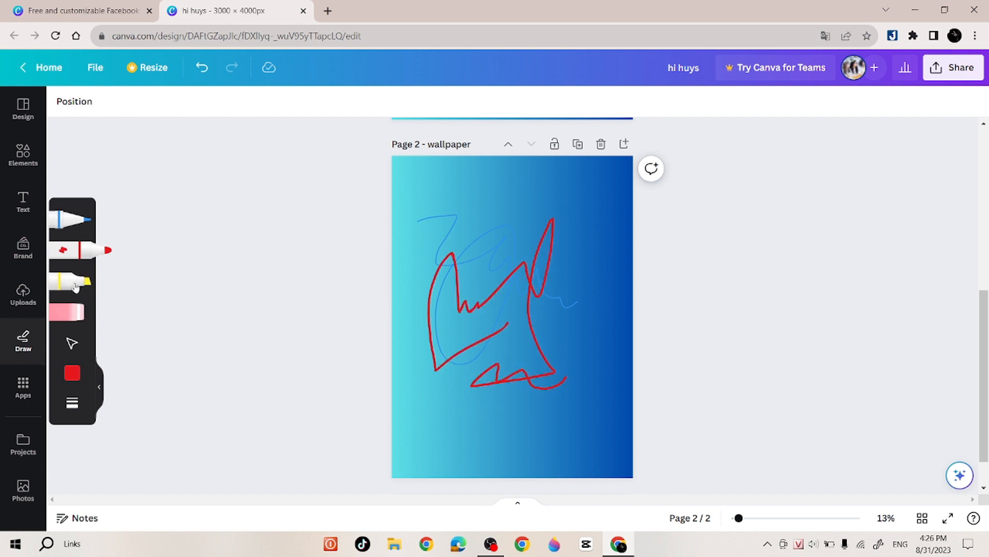
pyautogui.click(77, 282)
pyautogui.moveTo(451, 443)
pyautogui.mouseDown()
pyautogui.moveTo(436, 392)
pyautogui.moveTo(445, 406)
pyautogui.moveTo(480, 390)
pyautogui.moveTo(448, 444)
pyautogui.mouseUp()
# Erase all the freehand drawings from page 2 with the eraser and switch back to the selection tool
pyautogui.click(76, 318)
pyautogui.moveTo(347, 359)
pyautogui.mouseDown()
pyautogui.moveTo(444, 415)
pyautogui.moveTo(487, 232)
pyautogui.moveTo(484, 292)
pyautogui.moveTo(518, 309)
pyautogui.mouseUp()
pyautogui.click(72, 345)
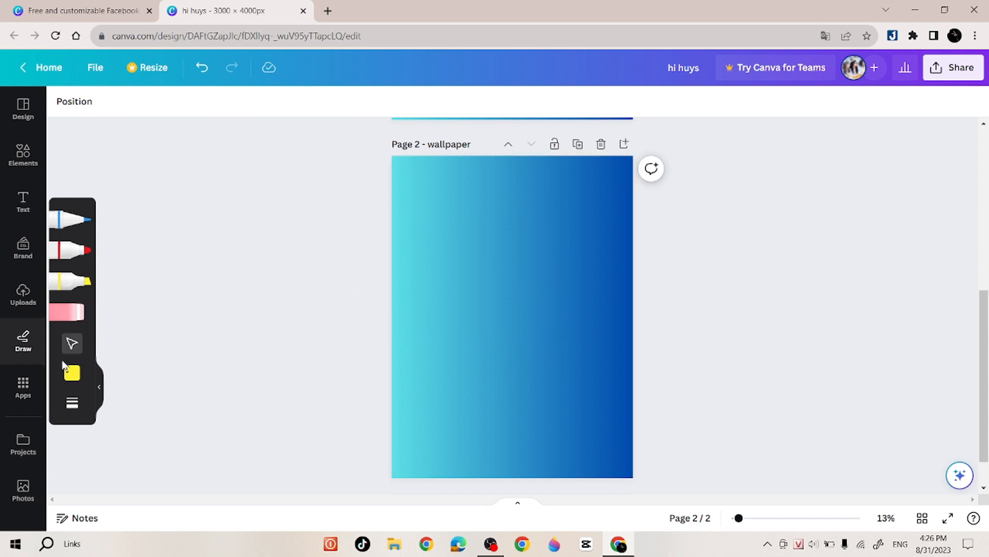
# Look through the colour choices for the yellow highlighter, including the default solid colours
pyautogui.click(72, 375)
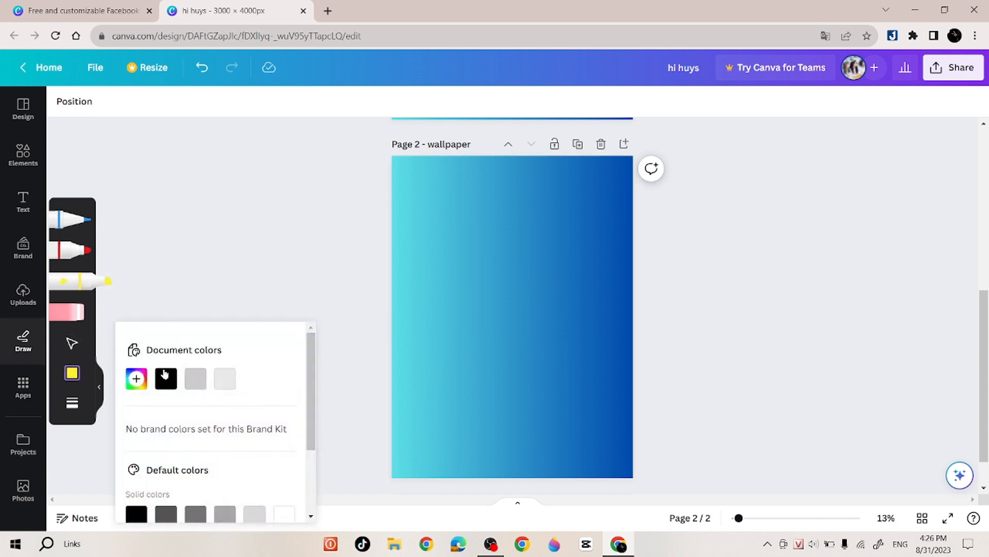
pyautogui.scroll(-3, 198, 399)
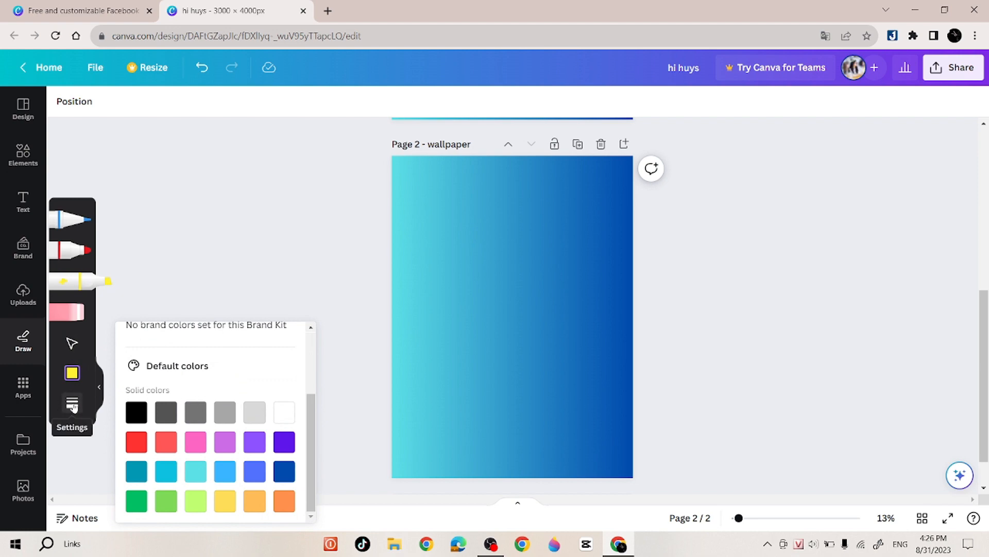
# Browse the available Canva apps, from the featured and trending ones to the More from Canva and Popular groups
pyautogui.click(24, 389)
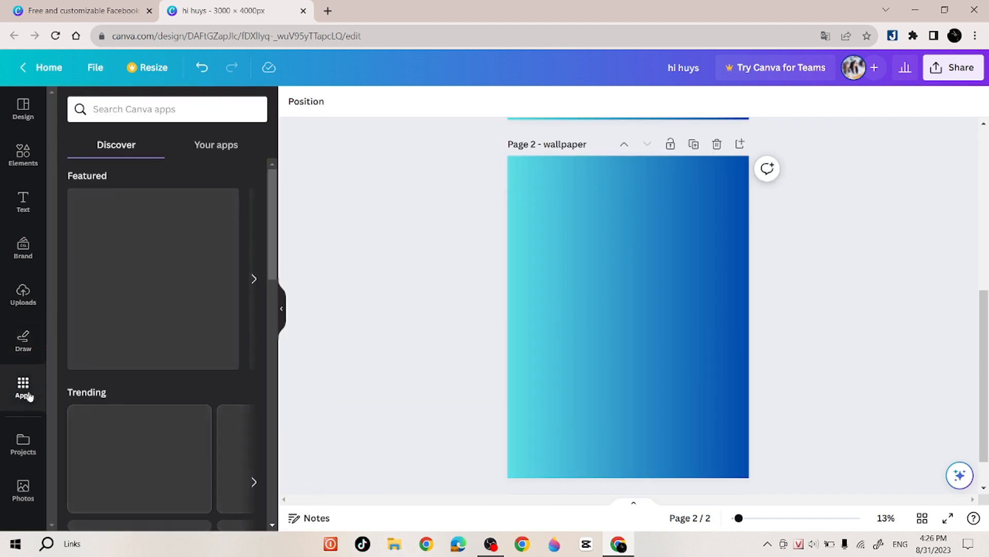
pyautogui.scroll(-8, 213, 322)
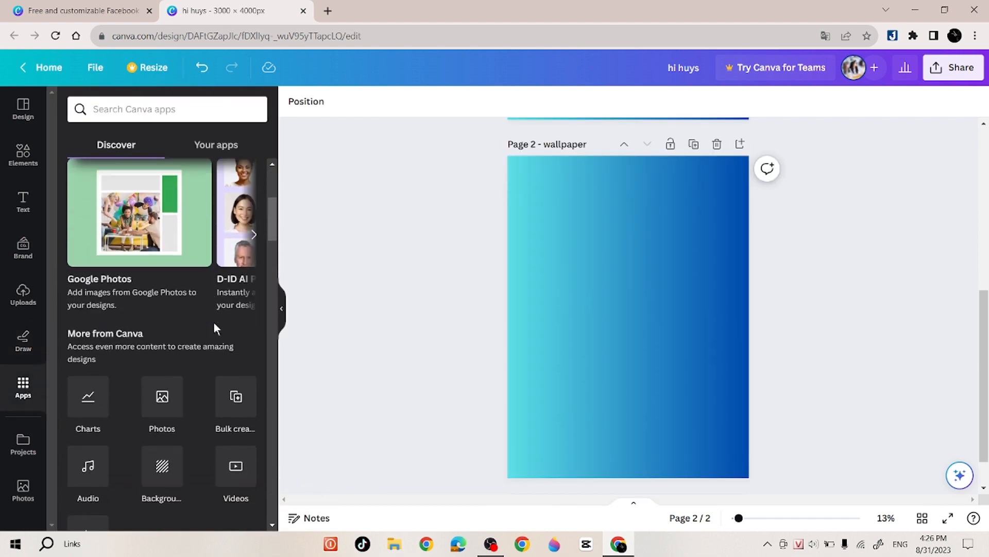
pyautogui.scroll(-1, 214, 327)
pyautogui.scroll(-2, 198, 365)
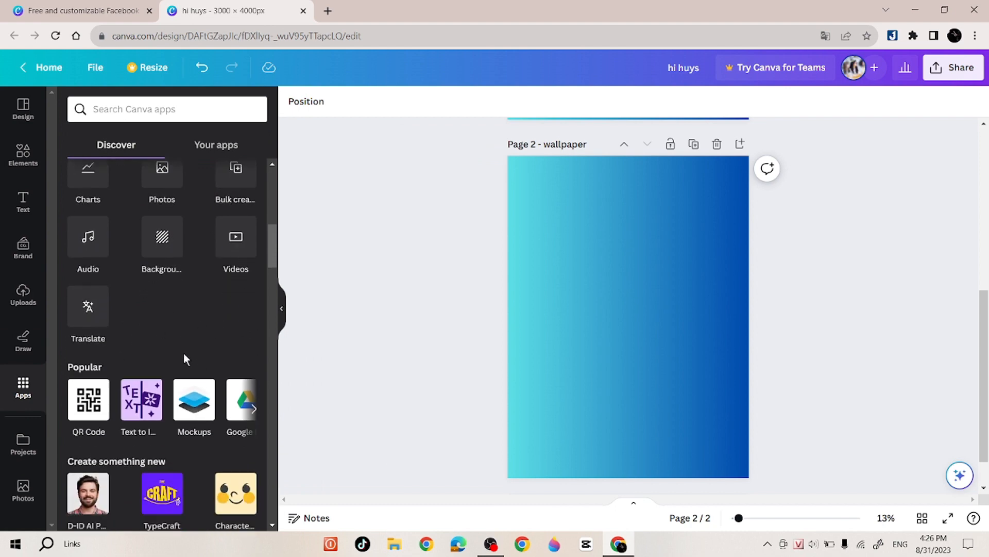